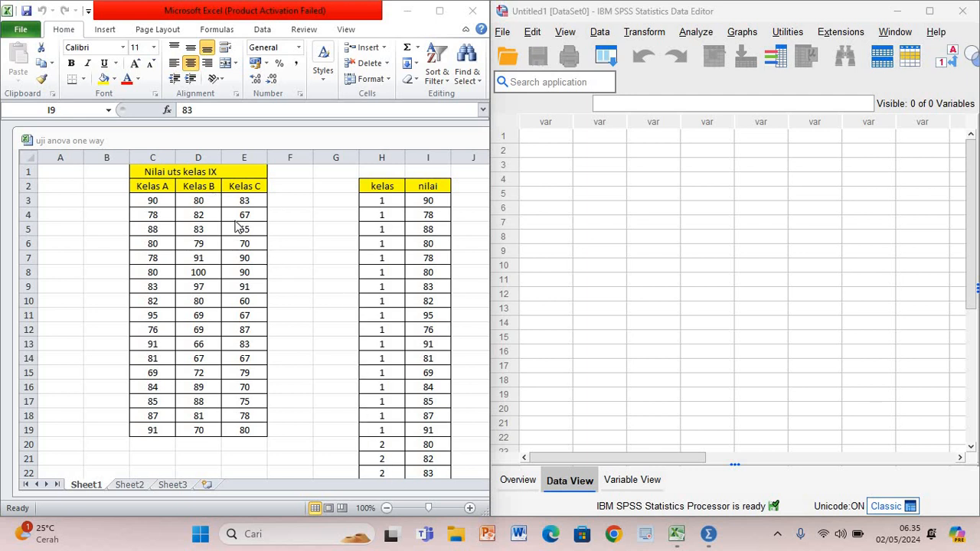
Copy the class codes and scores in H3:I53 of the uji anova one way worksheet, leaving out the headers.
left_click(441, 12)
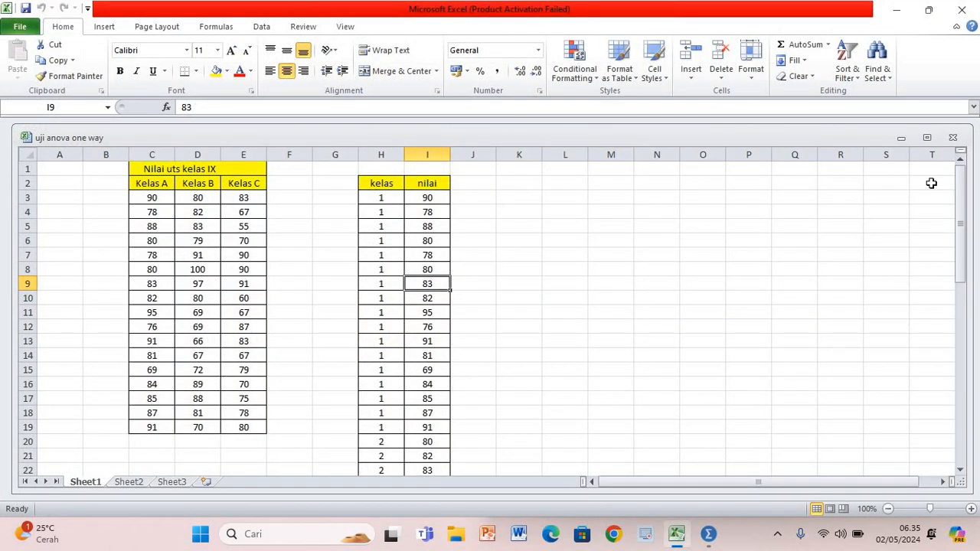
left_click_drag(962, 229, 963, 397)
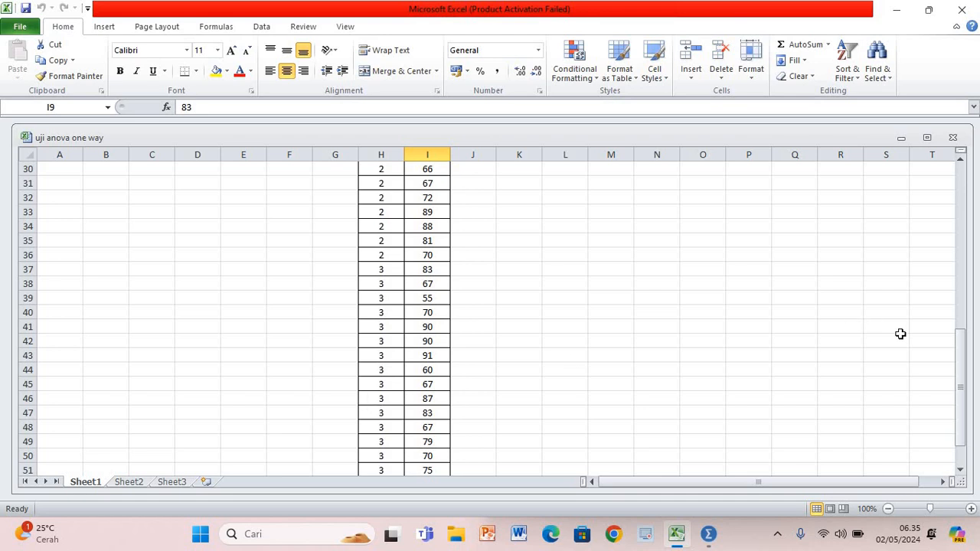
left_click_drag(960, 383, 950, 213)
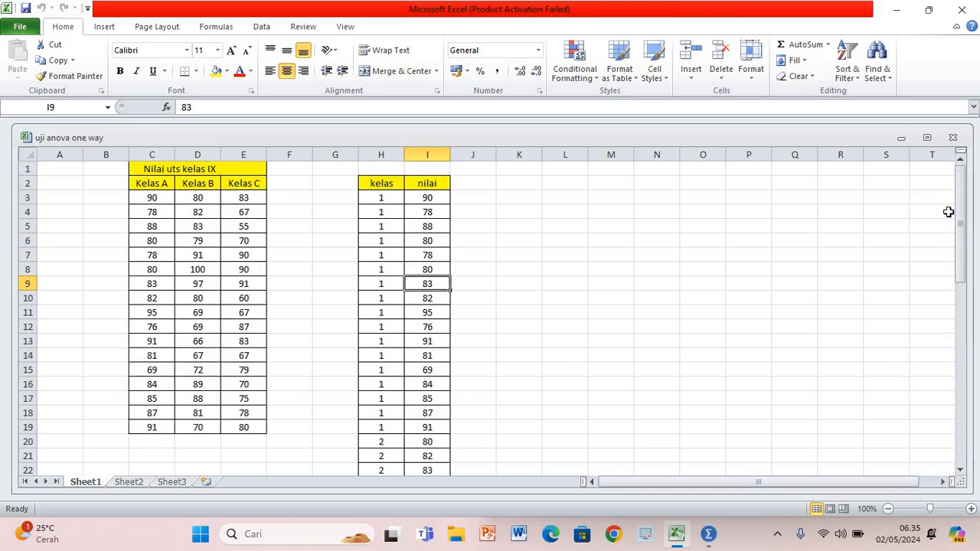
left_click(383, 196)
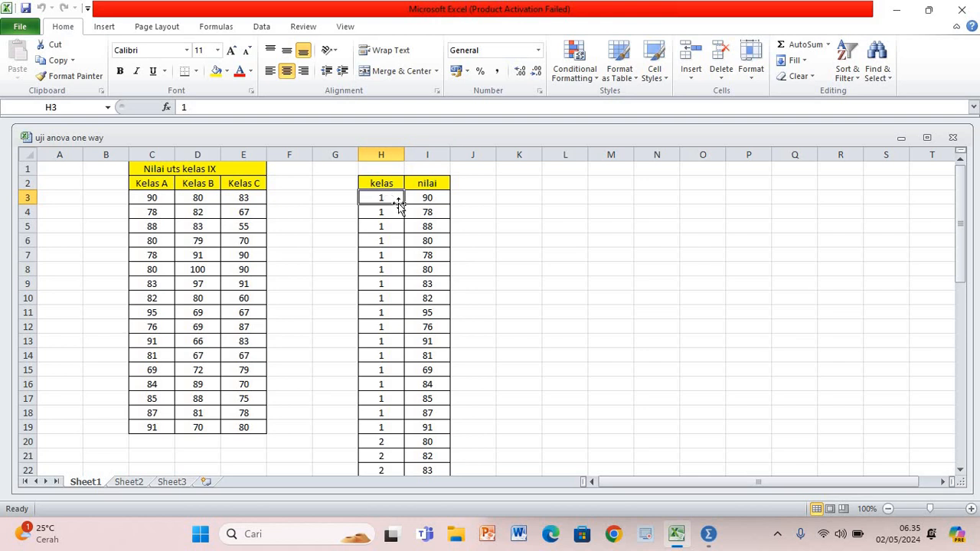
left_click_drag(395, 198, 435, 449)
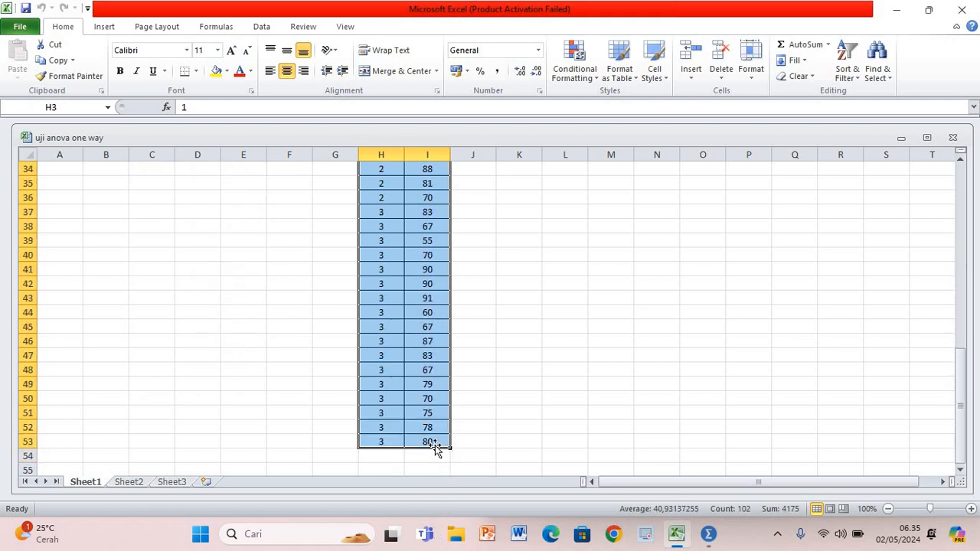
right_click(392, 250)
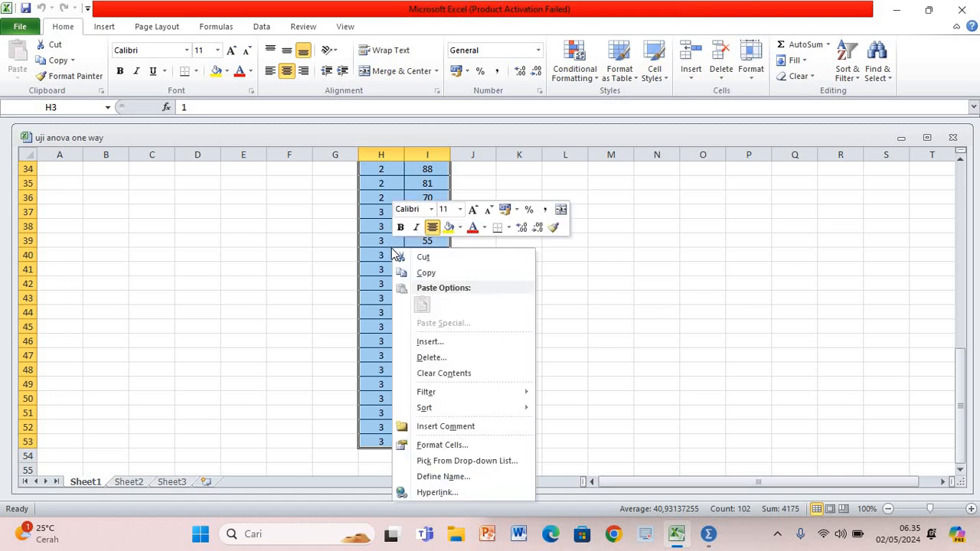
left_click(423, 274)
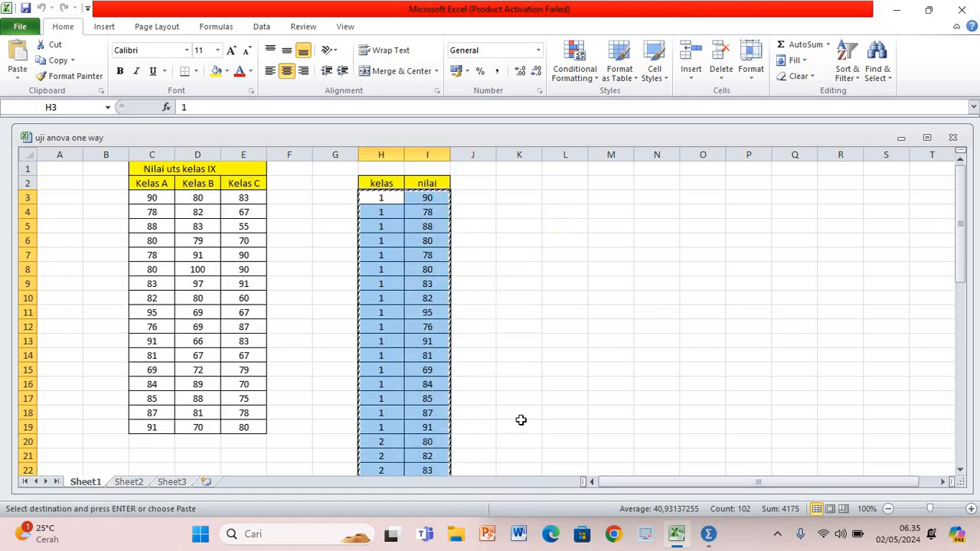
Switch to the SPSS Data Editor and paste the copied data starting at the first cell of the empty dataset.
left_click(719, 541)
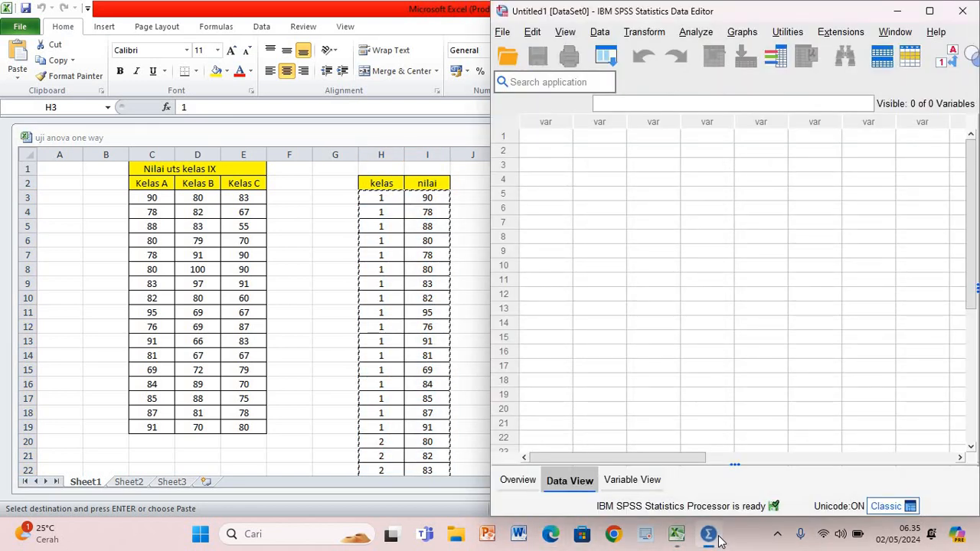
left_click(926, 12)
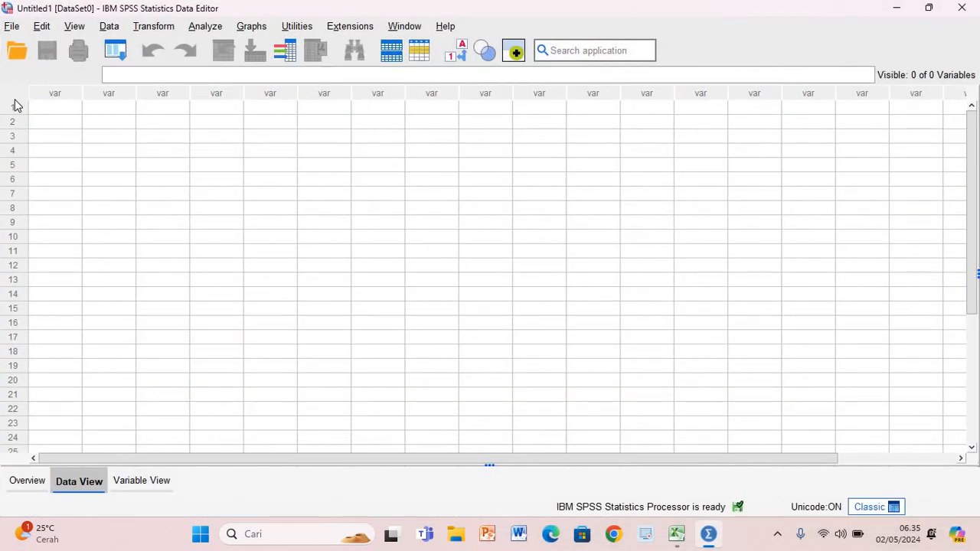
left_click(44, 107)
right_click(78, 121)
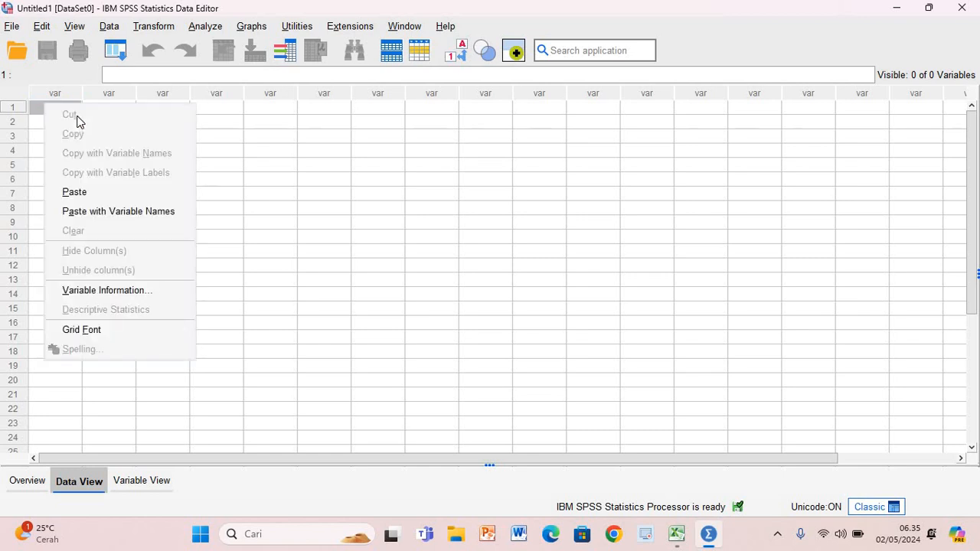
left_click(108, 193)
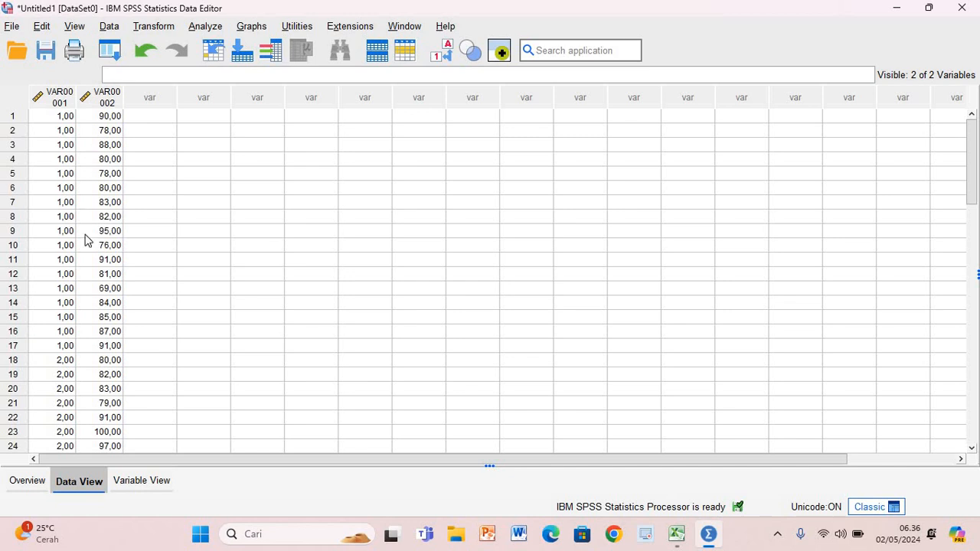
Rename the first variable, VAR00001, as kelas in the variable definitions.
left_click(138, 482)
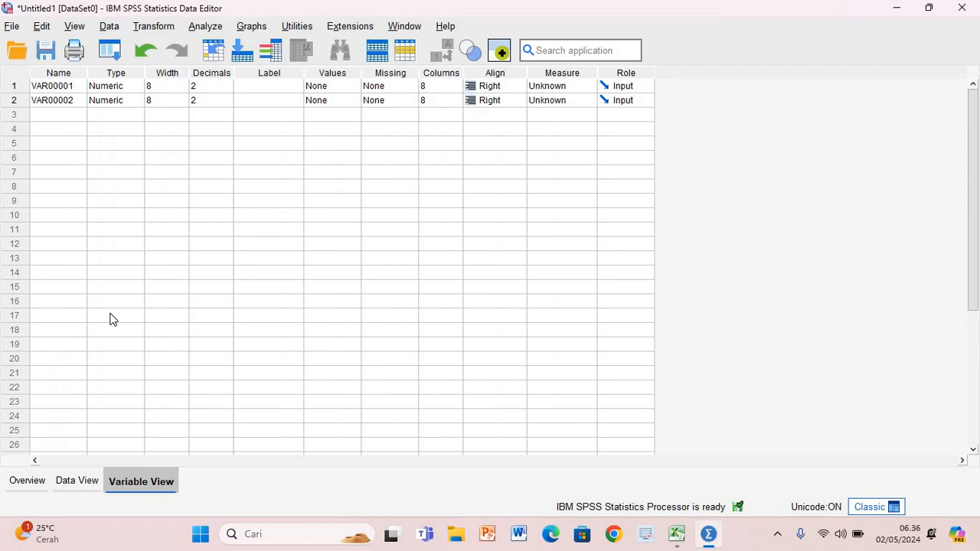
left_click(75, 90)
left_click(74, 88)
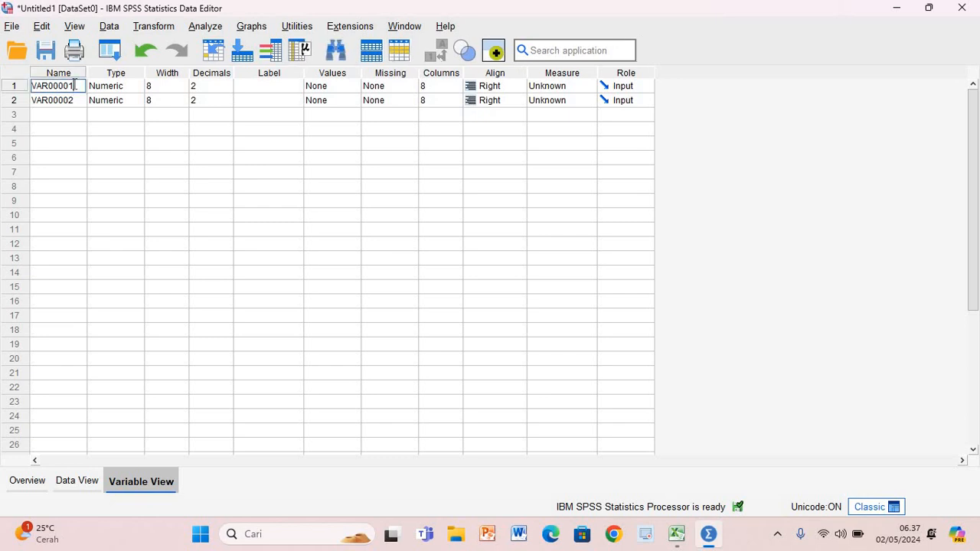
key("Return")
key("Down")
key("Down")
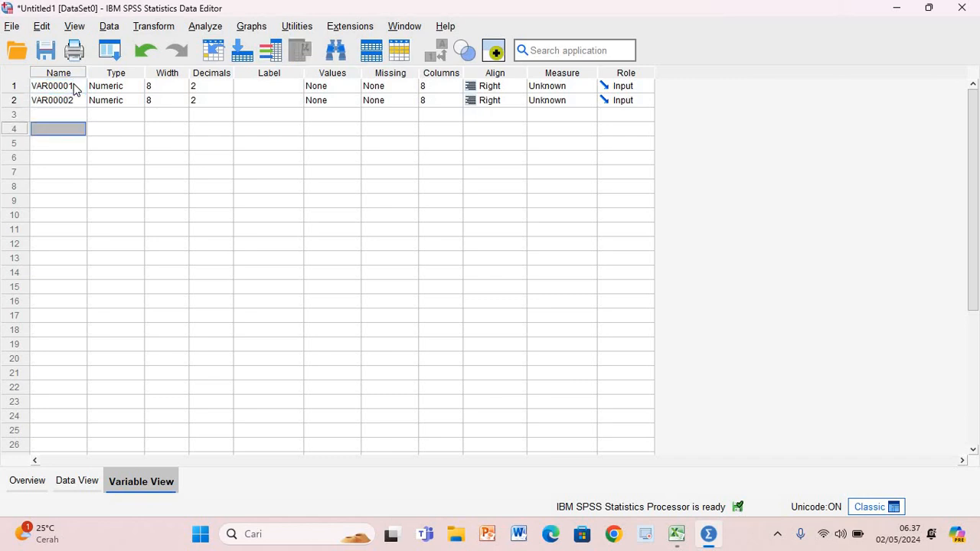
left_click(74, 87)
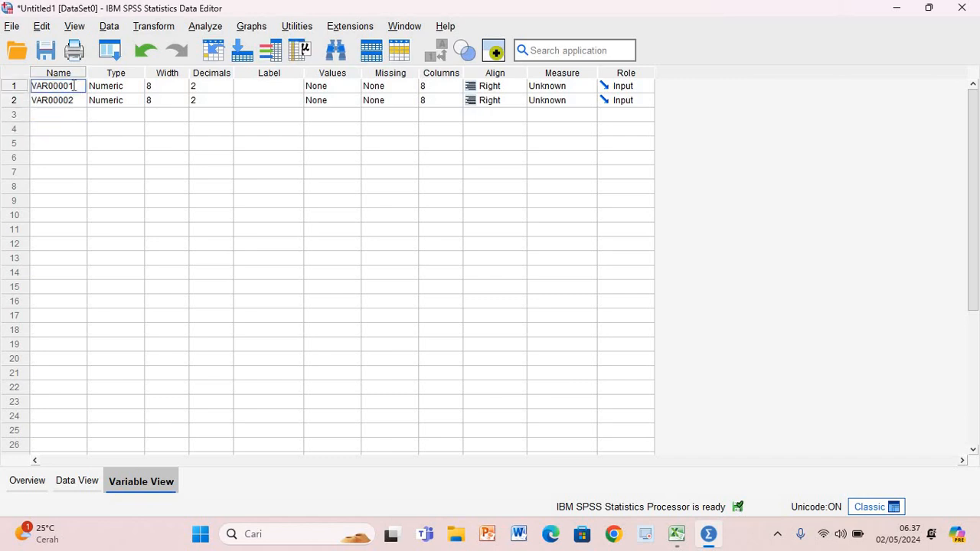
key("BackSpace")
key("BackSpace")
key("BackSpace")
key("BackSpace")
key("BackSpace")
key("BackSpace")
key("BackSpace")
key("BackSpace")
type("kelas")
key("BackSpace")
key("BackSpace")
key("BackSpace")
key("BackSpace")
key("BackSpace")
type("Kelas")
key("BackSpace")
key("BackSpace")
key("BackSpace")
key("BackSpace")
key("BackSpace")
type("Kelas")
Rename the second variable, VAR00002, as nilai.
left_click(72, 105)
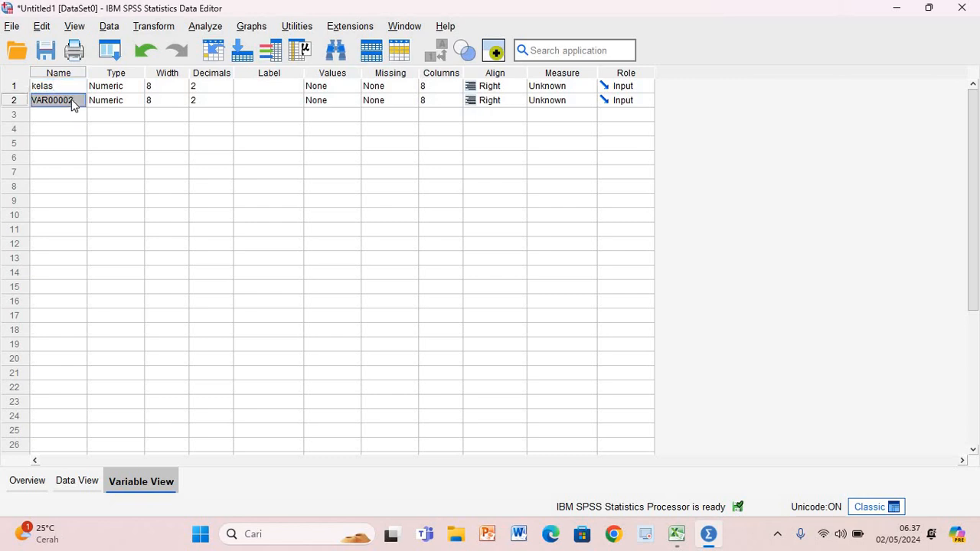
double_click(73, 102)
key("BackSpace")
key("BackSpace")
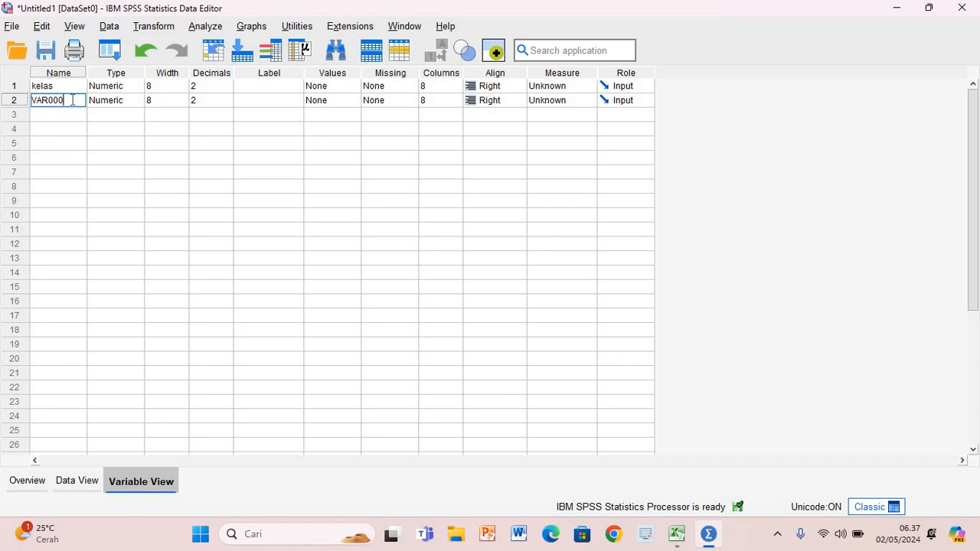
key("BackSpace")
key("BackSpace")
key("BackSpace")
key("BackSpace")
key("BackSpace")
key("BackSpace")
type("nia")
key("BackSpace")
type("lai")
Open the value labels of the kelas variable and label value 1 as kelas A.
left_click(325, 90)
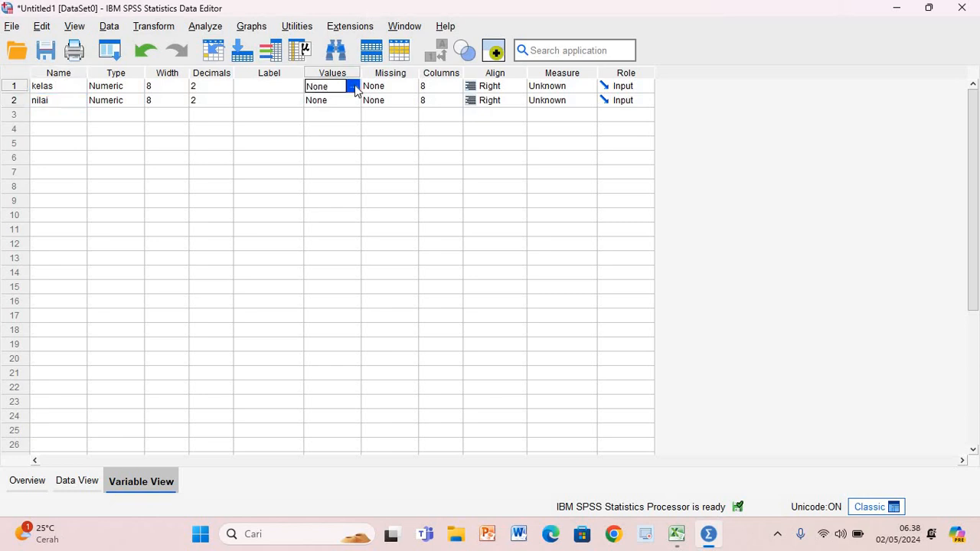
left_click(356, 87)
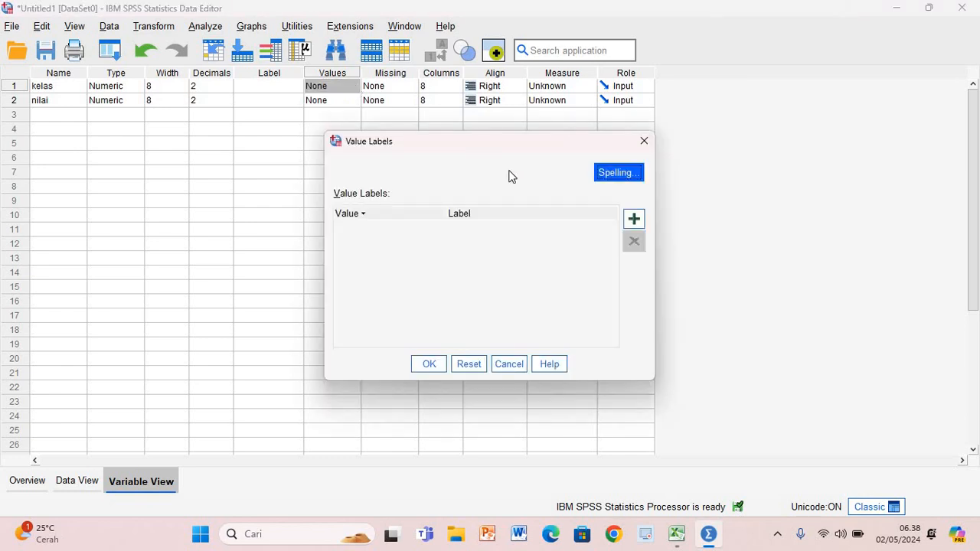
left_click(633, 221)
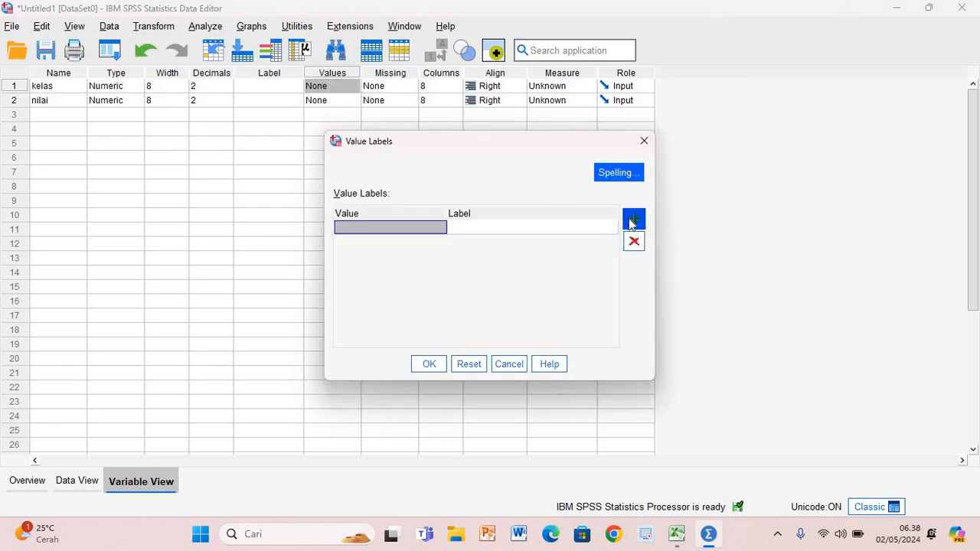
left_click(367, 226)
type("1")
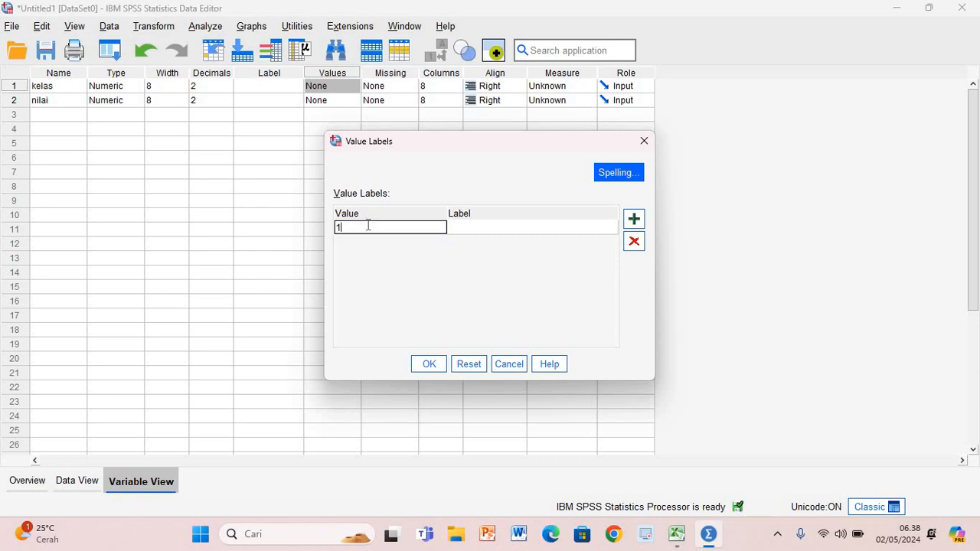
left_click(498, 228)
left_click(497, 225)
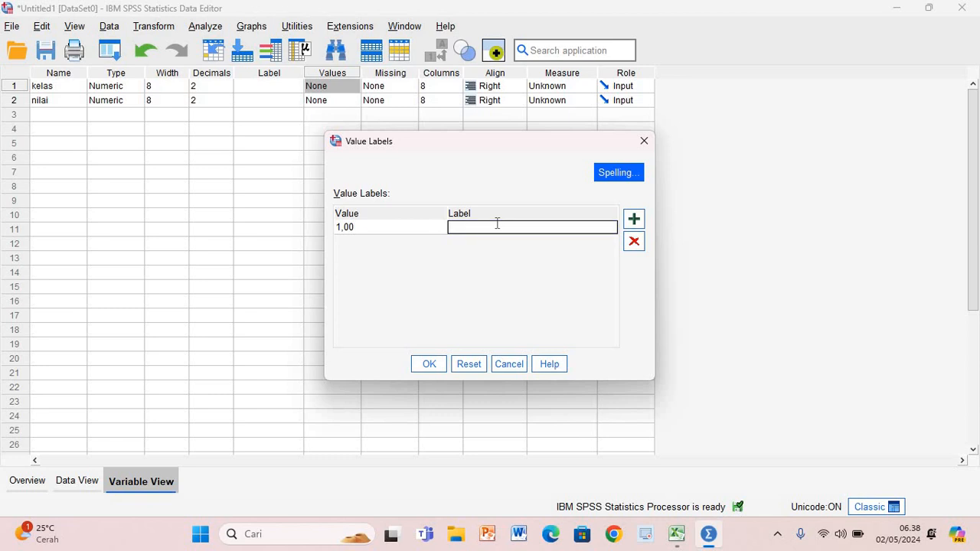
type("kel")
type("ompok")
key("BackSpace")
key("BackSpace")
key("BackSpace")
key("BackSpace")
key("BackSpace")
key("BackSpace")
key("BackSpace")
key("BackSpace")
type("kelas A")
Add a second value label for kelas that assigns kelas B to value 2.
left_click(637, 220)
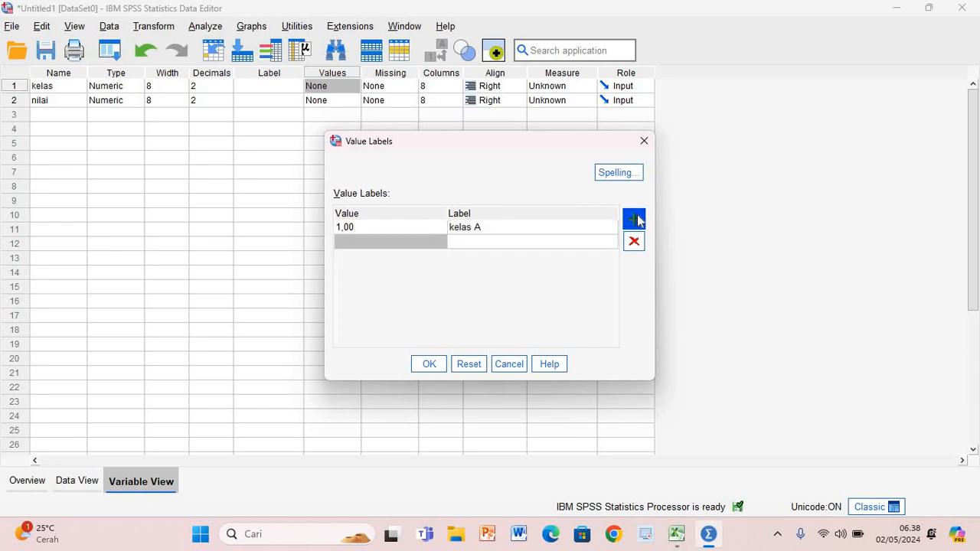
left_click(360, 244)
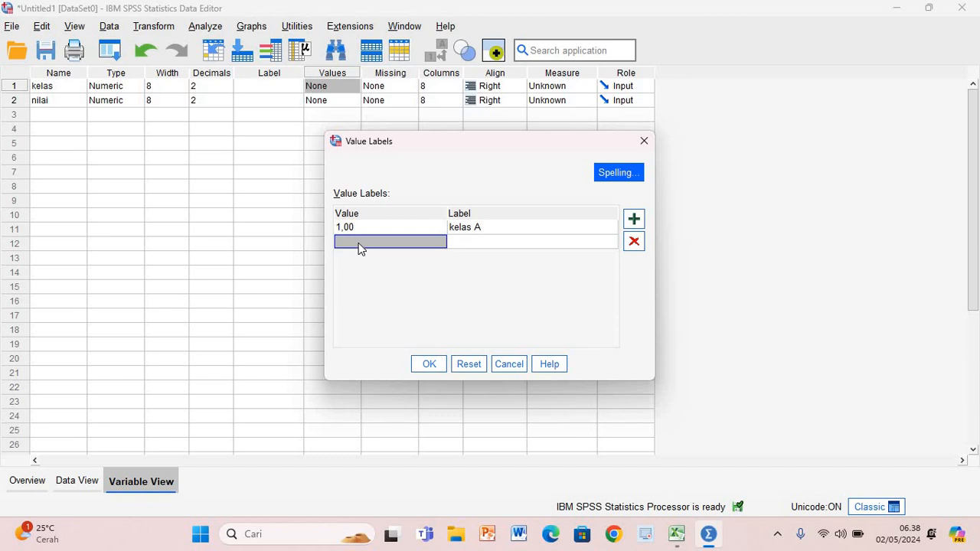
type("2")
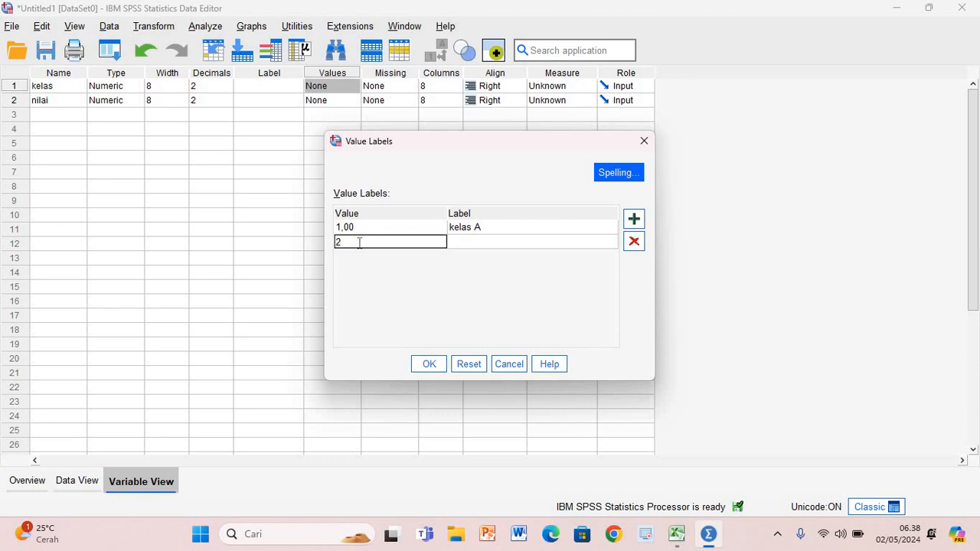
left_click(483, 233)
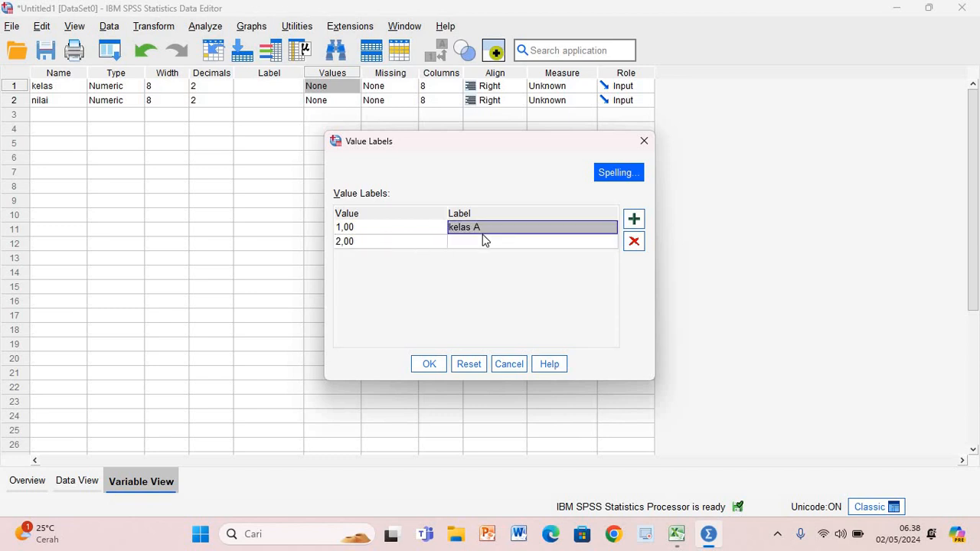
left_click(481, 243)
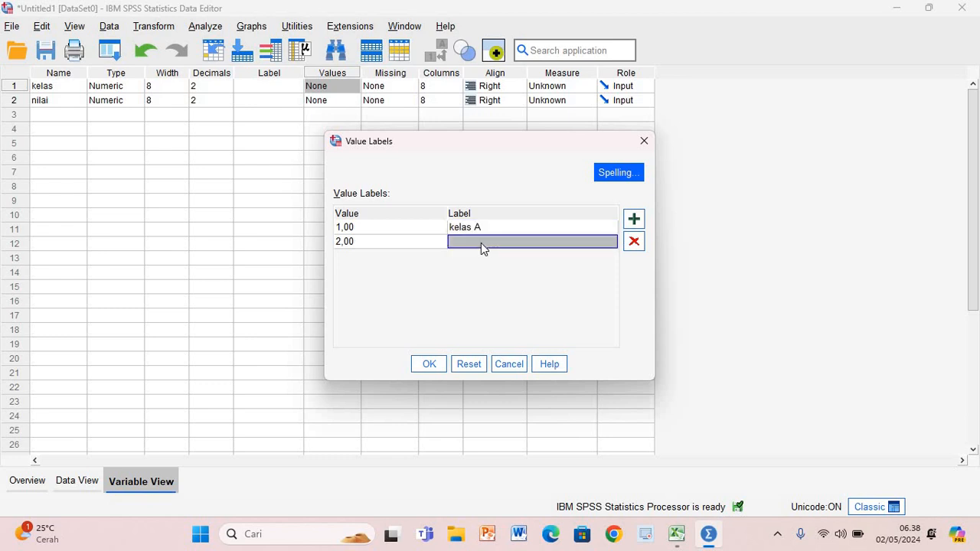
type("kel")
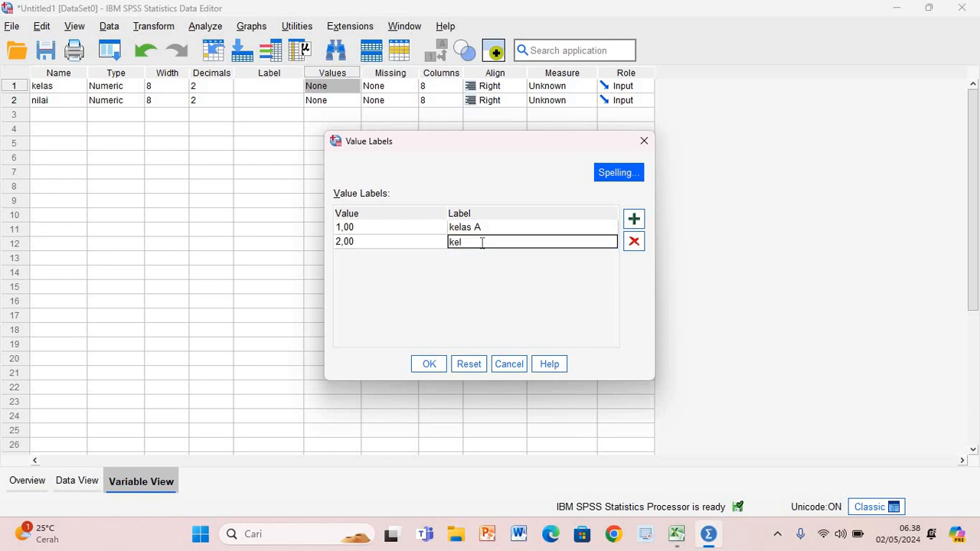
type("as B")
Add a third value label assigning kelas C to value 3 and apply the labels to kelas.
left_click(633, 221)
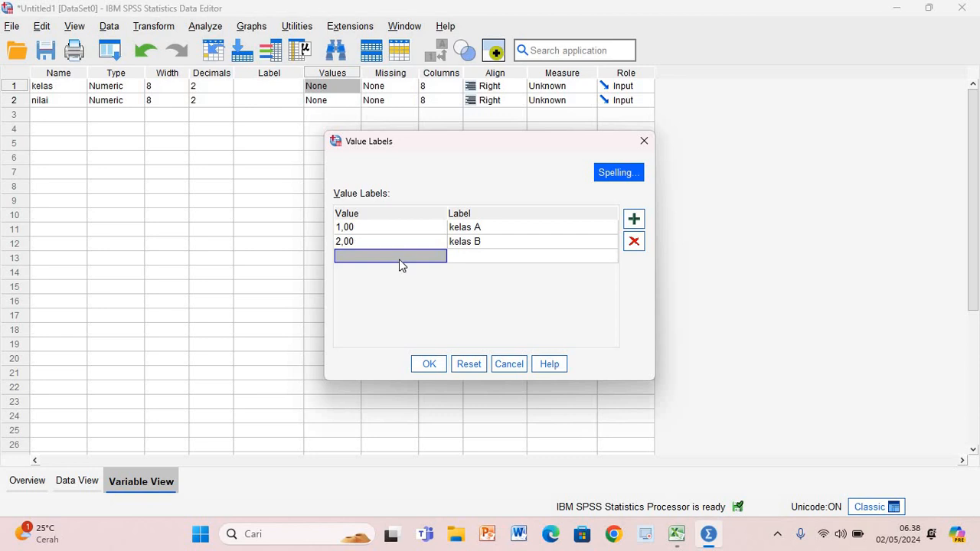
type("3")
left_click(467, 255)
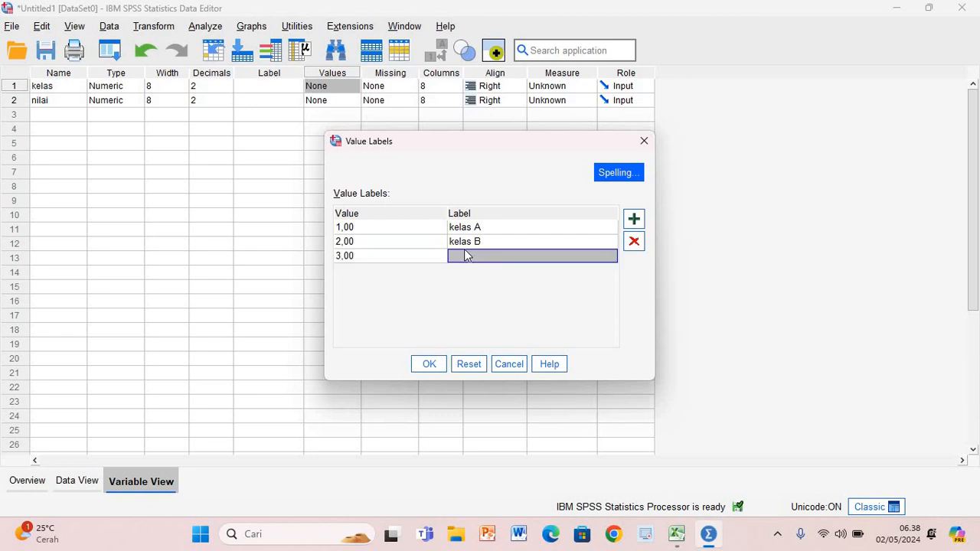
type("kel")
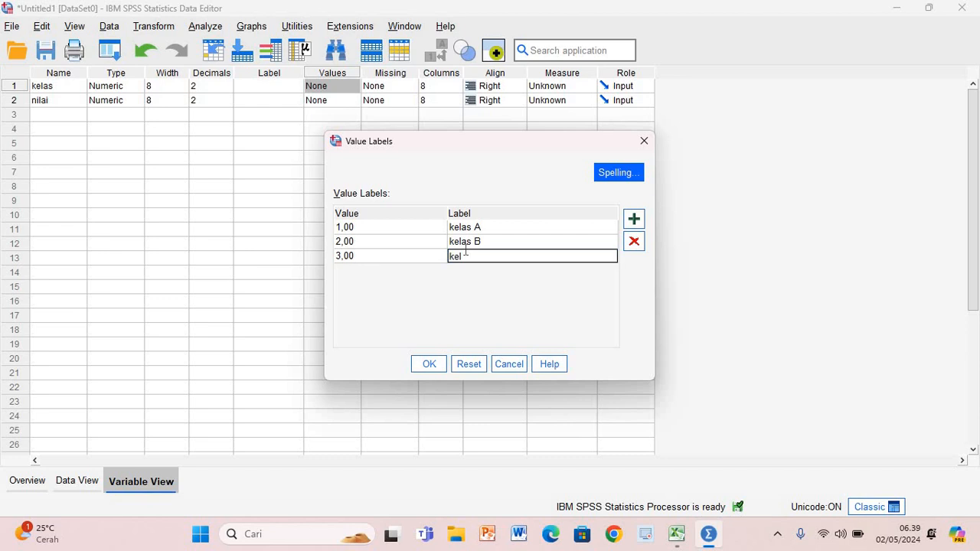
type("as C")
left_click(430, 365)
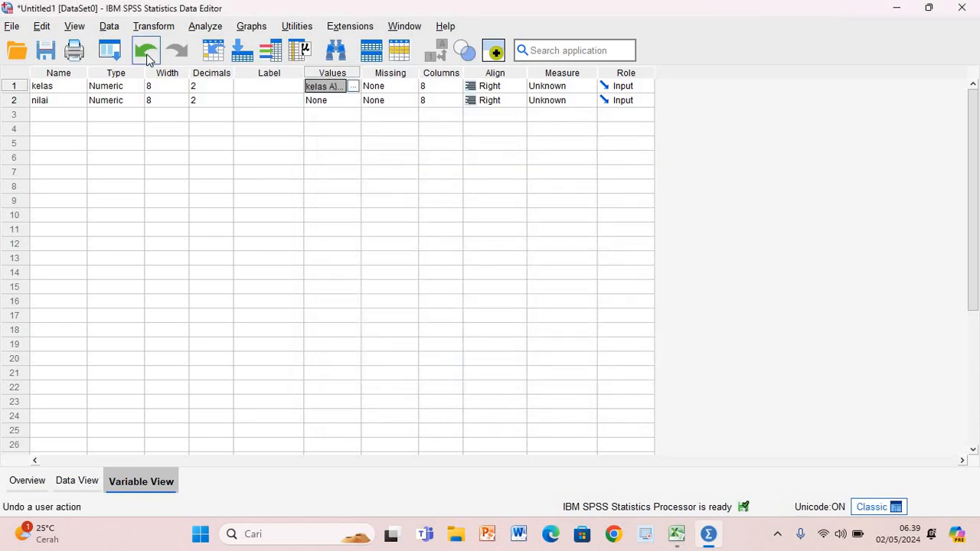
Set the decimals of the kelas variable to 0 and return to the data values.
left_click(215, 86)
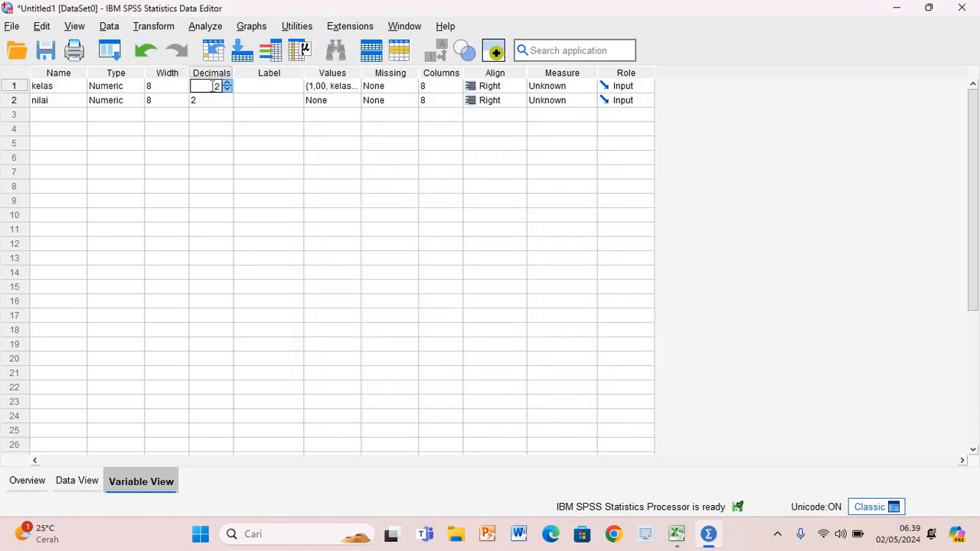
double_click(228, 89)
left_click(76, 480)
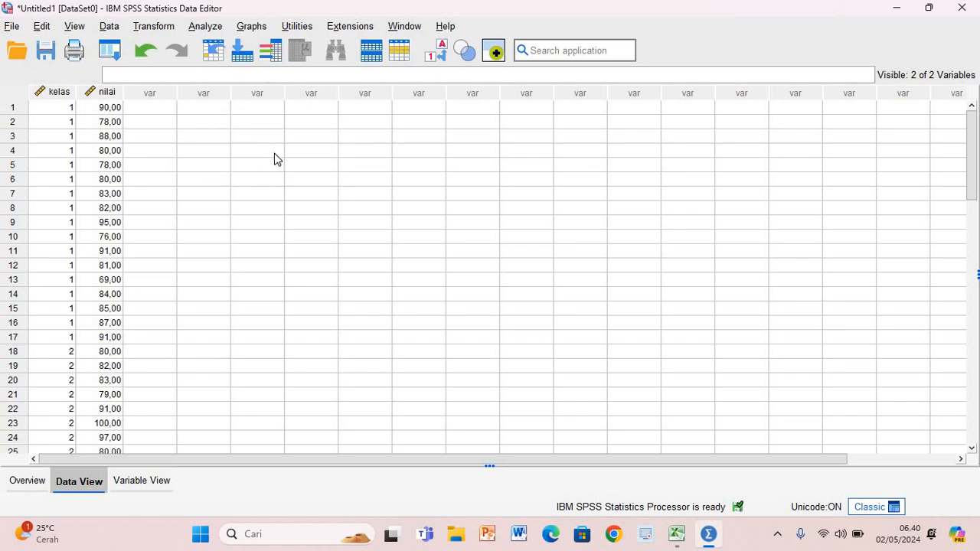
Set up an Explore analysis with nilai as the dependent variable and kelas as the factor.
left_click(212, 30)
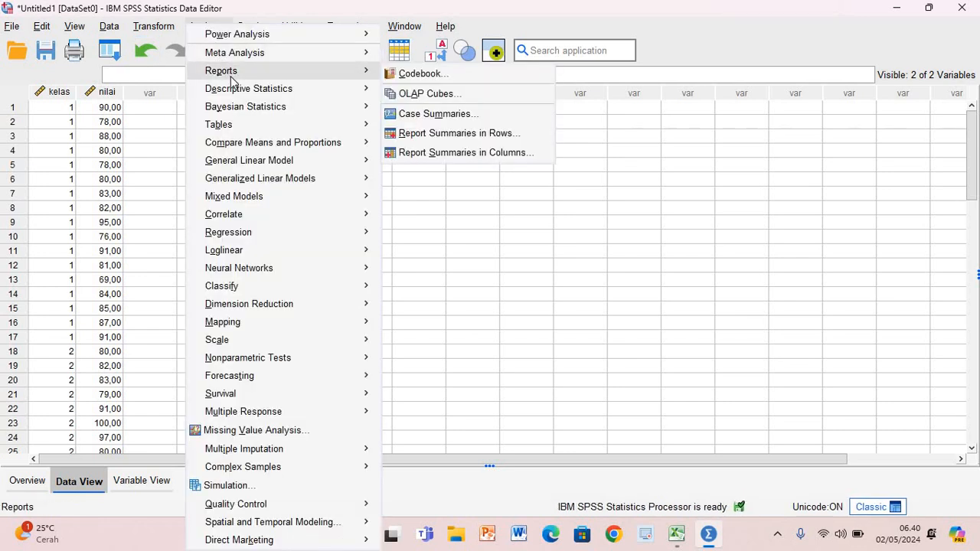
mouse_move(232, 88)
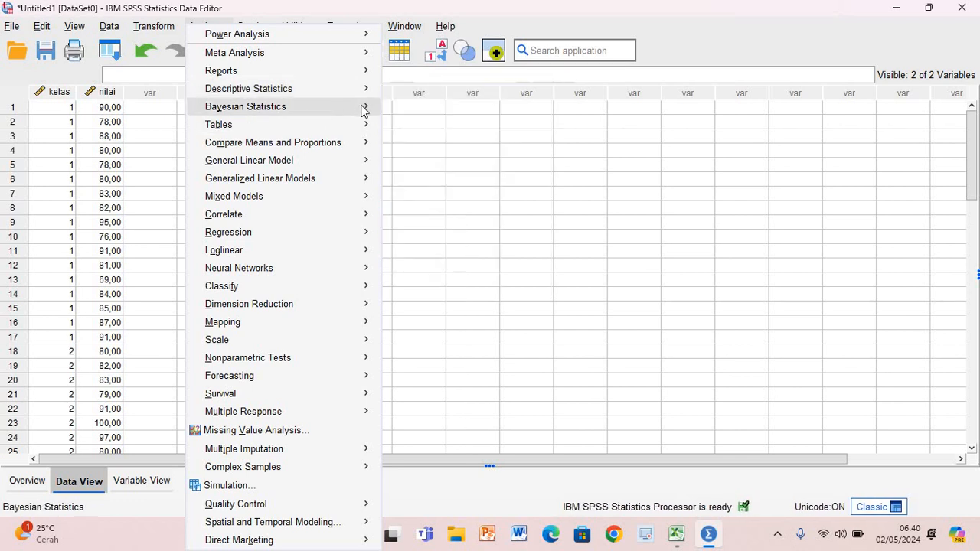
mouse_move(363, 107)
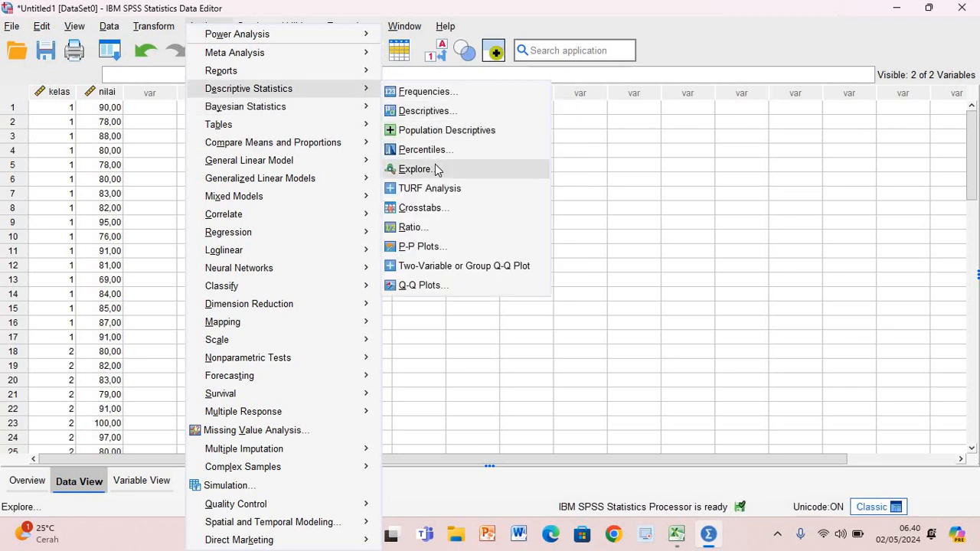
left_click(436, 169)
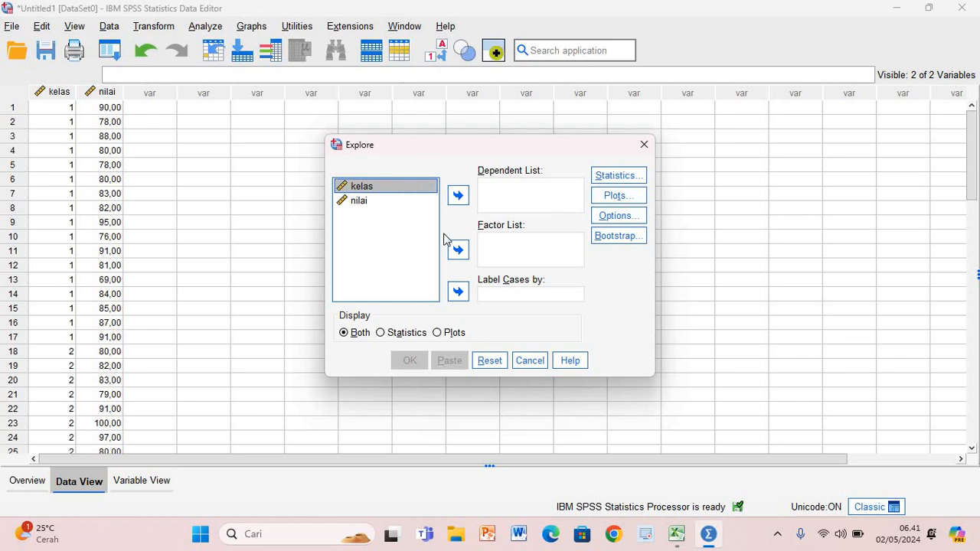
left_click(457, 253)
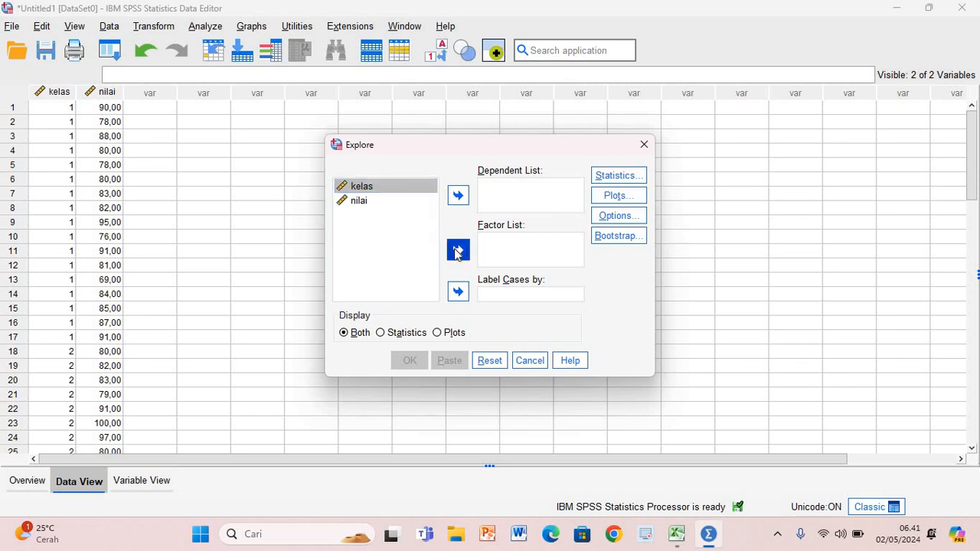
left_click(399, 192)
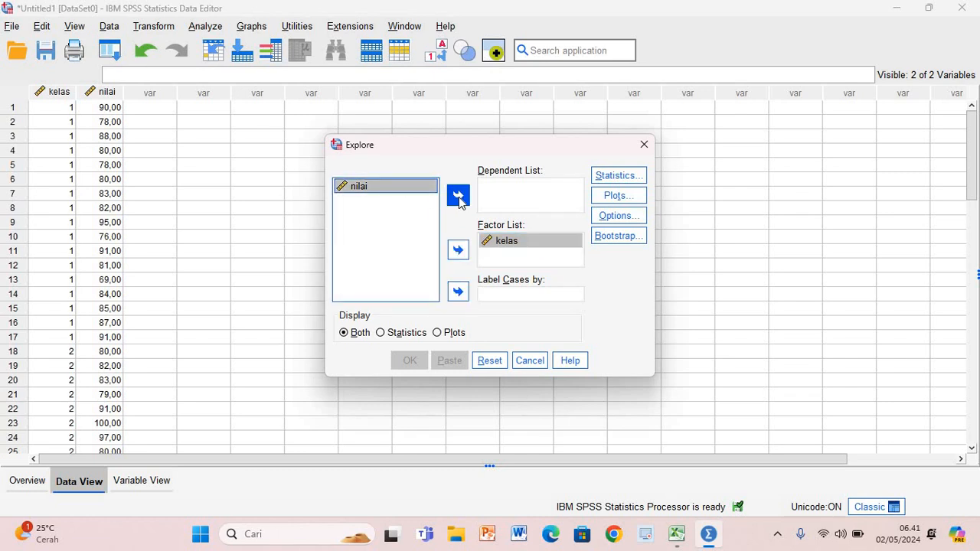
left_click(458, 197)
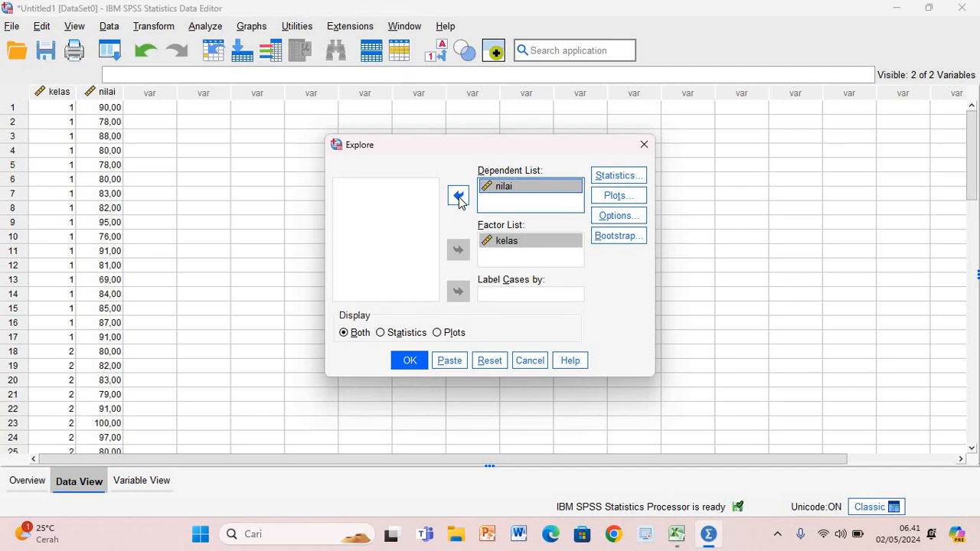
Run the Explore analysis with normality plots with tests enabled and review the Tests of Normality table.
left_click(618, 197)
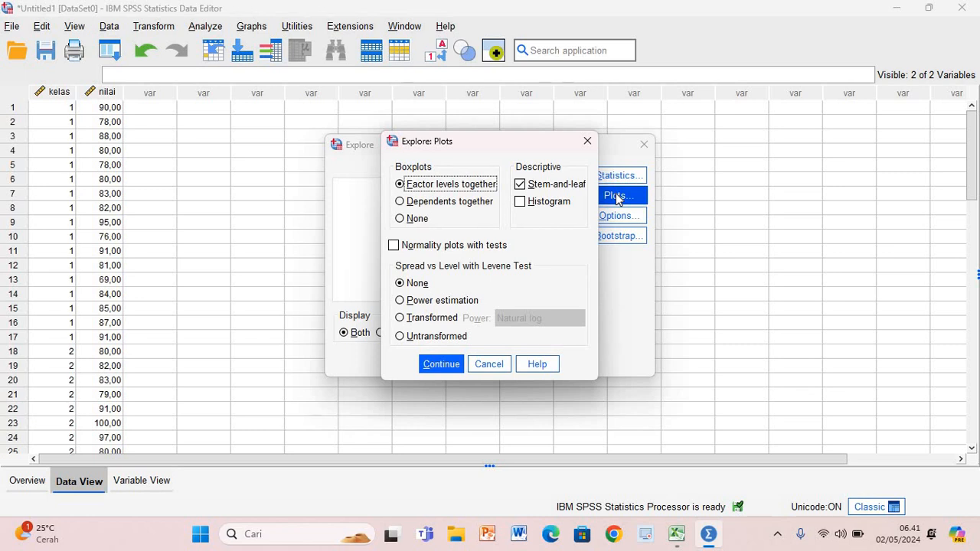
left_click(394, 247)
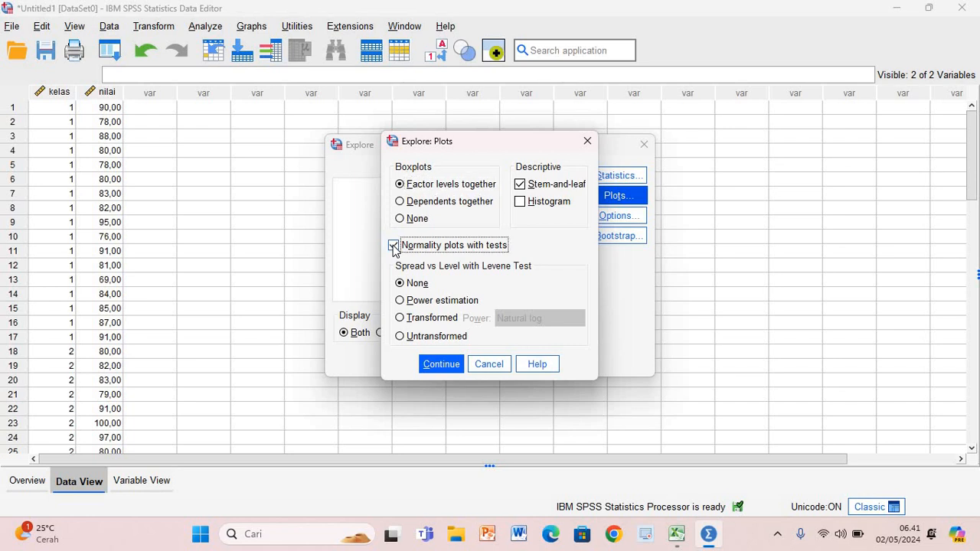
left_click(432, 364)
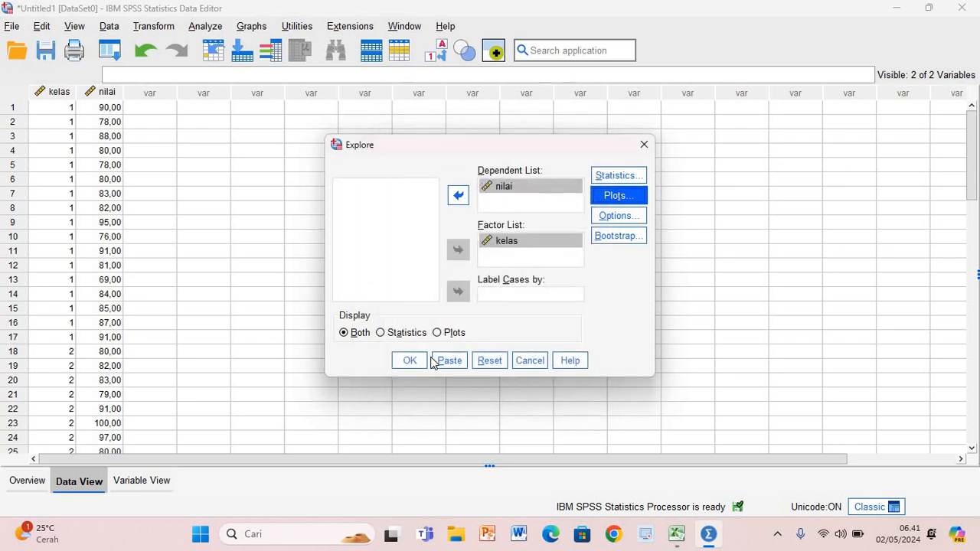
left_click(408, 361)
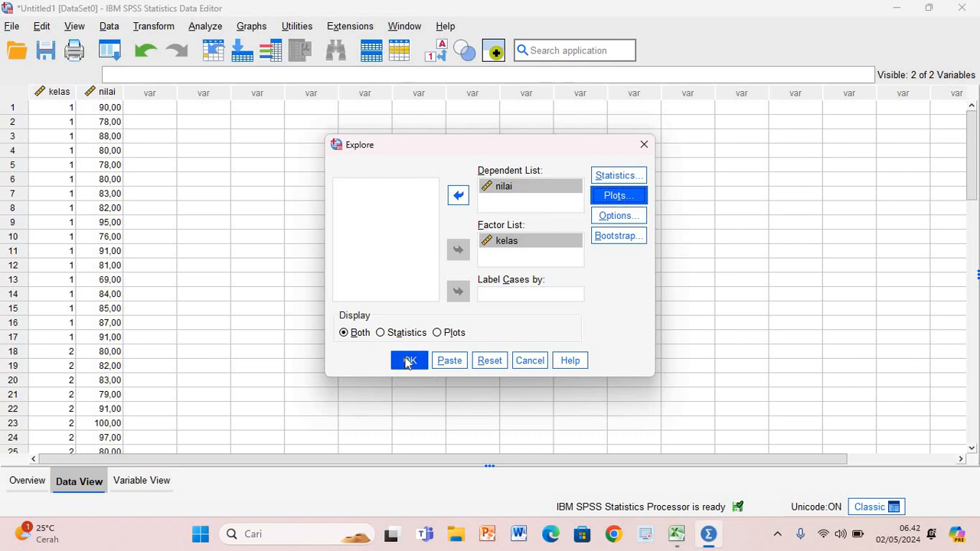
left_click(408, 361)
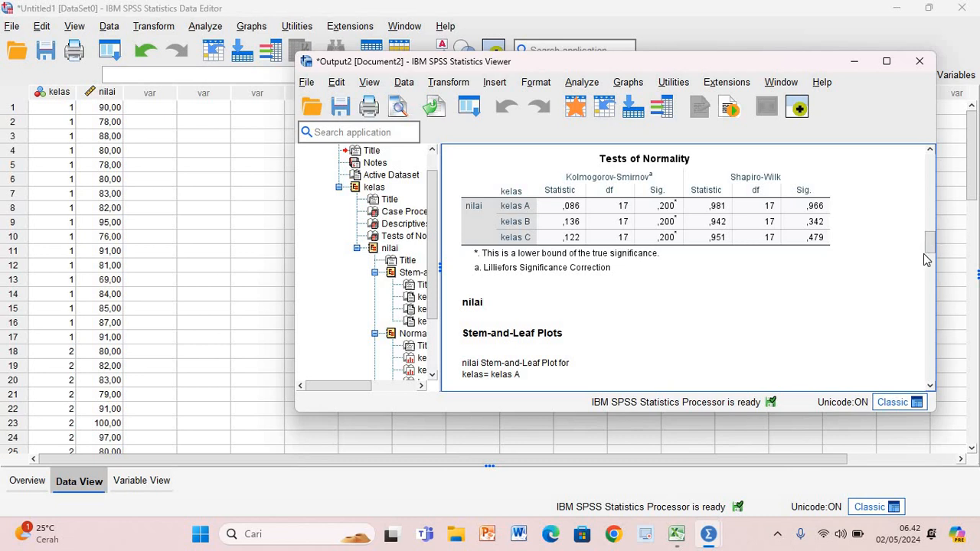
mouse_move(931, 253)
left_mouse_down()
mouse_move(933, 219)
mouse_move(944, 252)
left_mouse_up()
left_click_drag(948, 171, 938, 244)
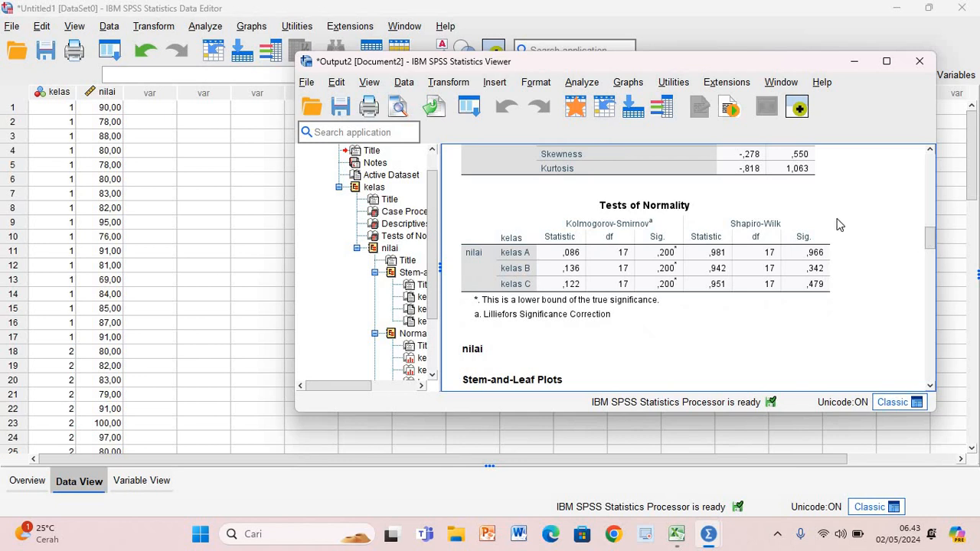
left_click(652, 213)
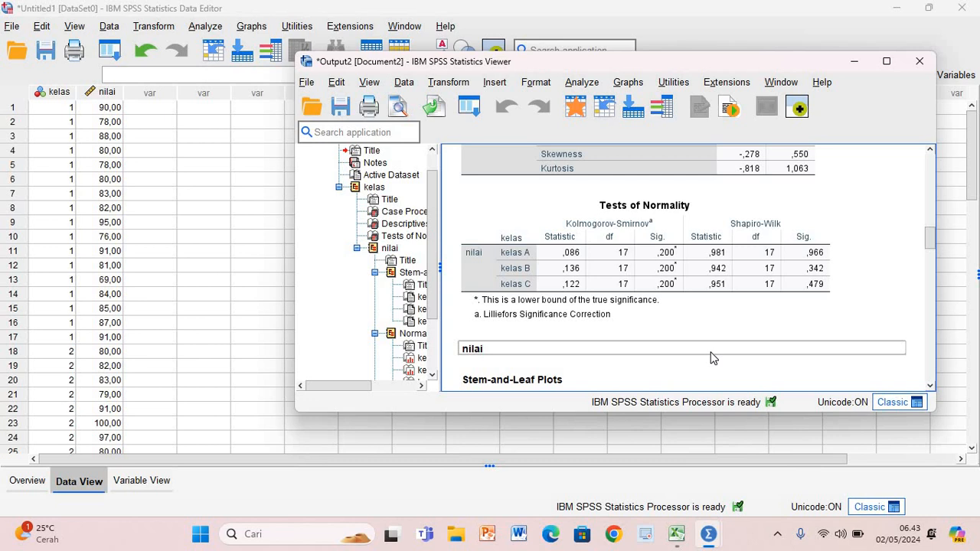
left_click(774, 305)
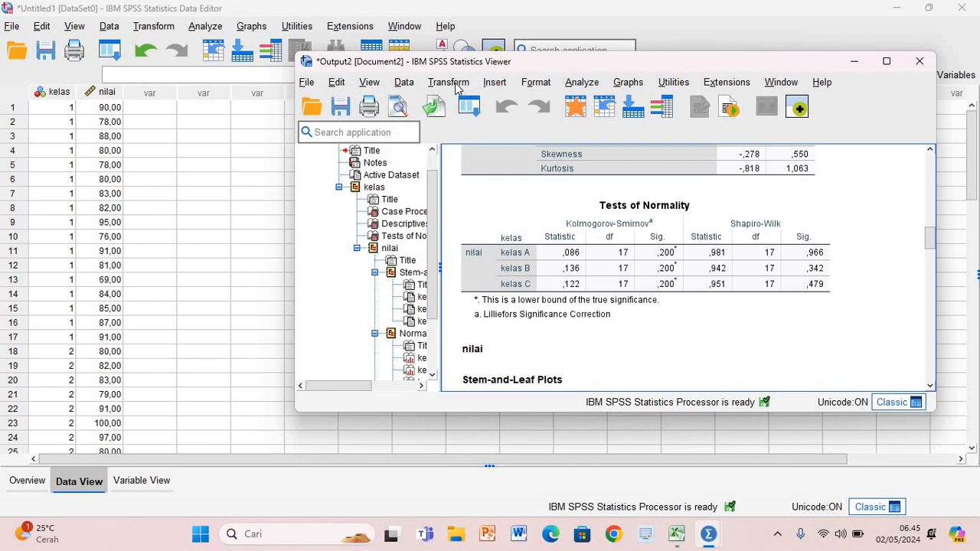
Set up a One-Way ANOVA with kelas as the factor and nilai as the dependent variable.
left_click(579, 86)
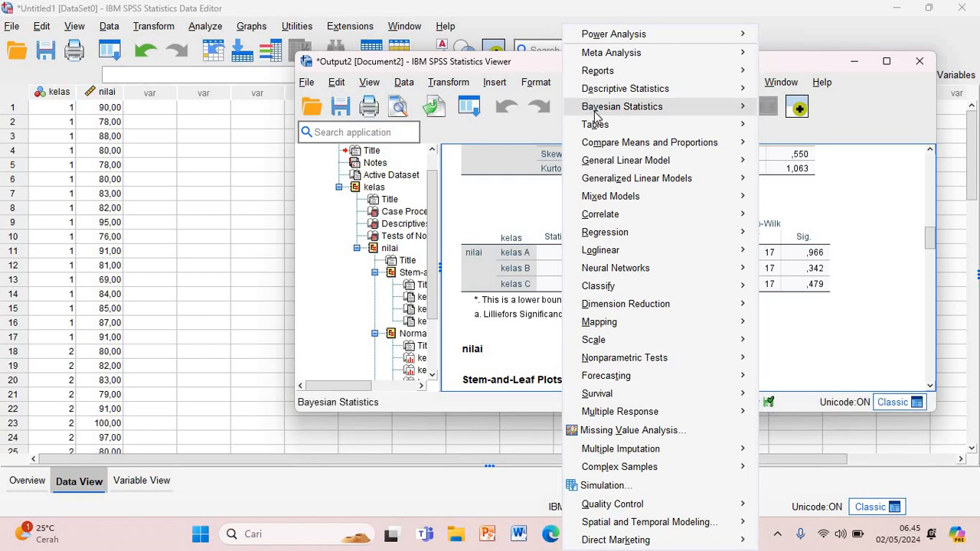
mouse_move(605, 143)
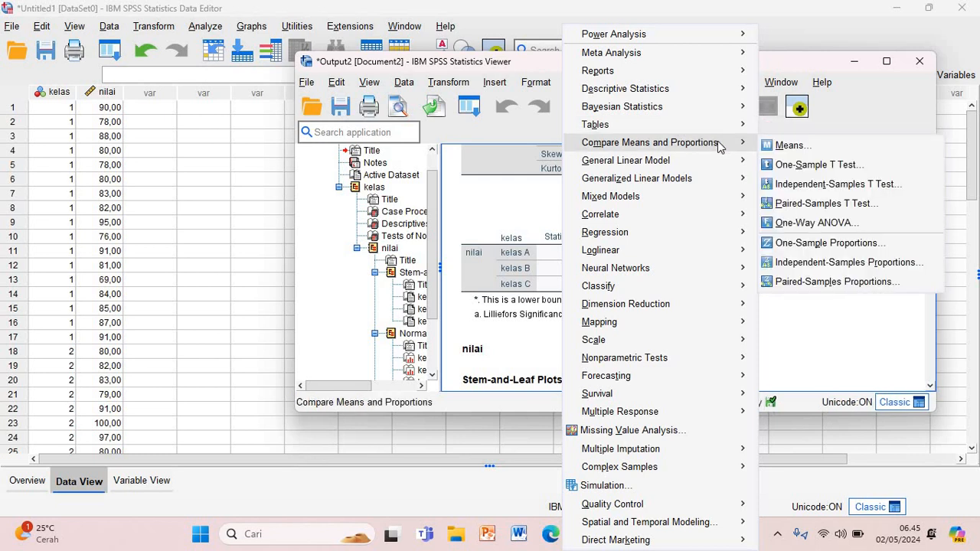
left_click(823, 223)
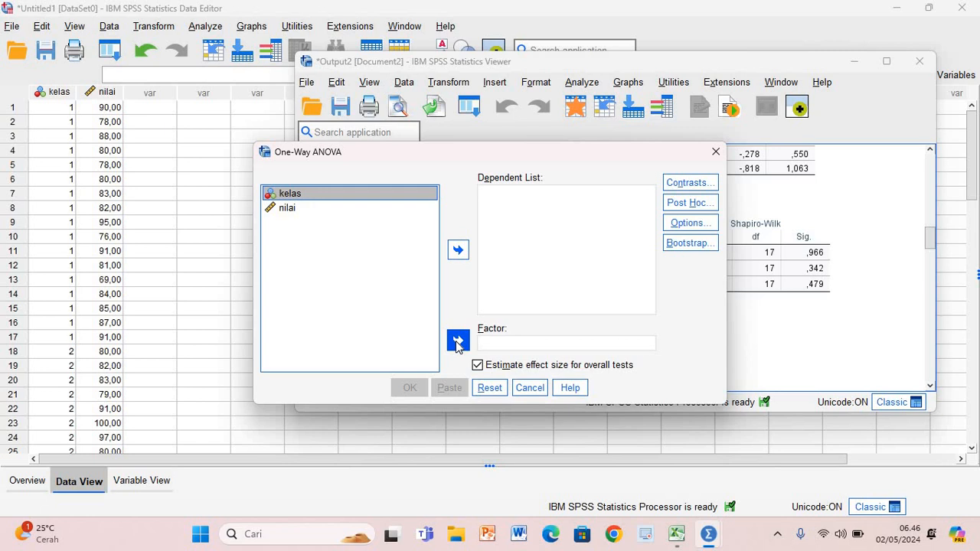
left_click(458, 342)
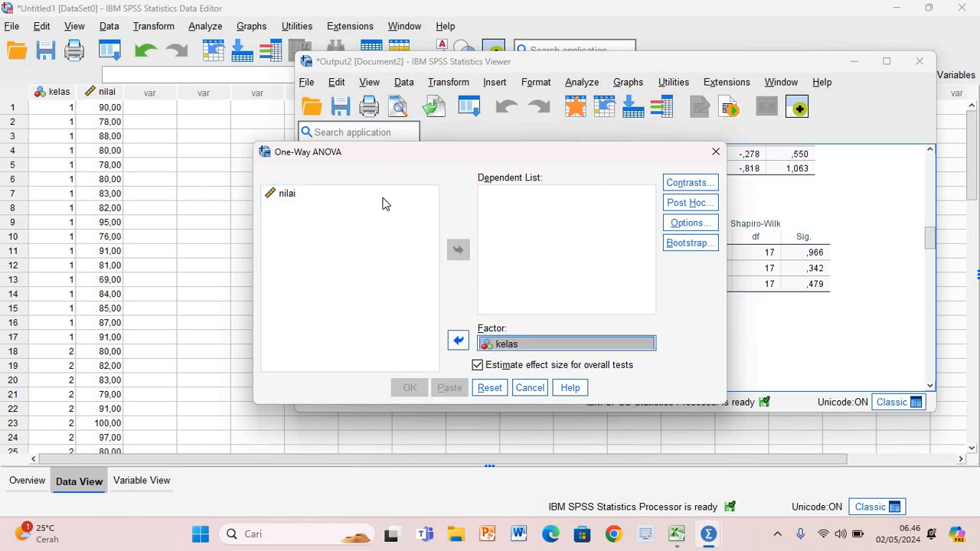
left_click(385, 204)
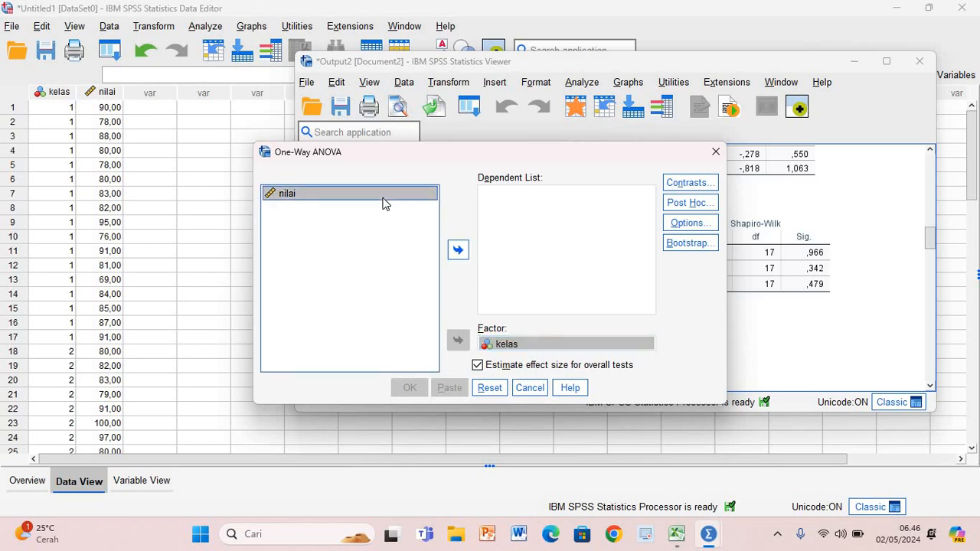
left_click(458, 251)
Run the One-Way ANOVA with the homogeneity of variance test included and review the homogeneity and ANOVA tables.
left_click(684, 223)
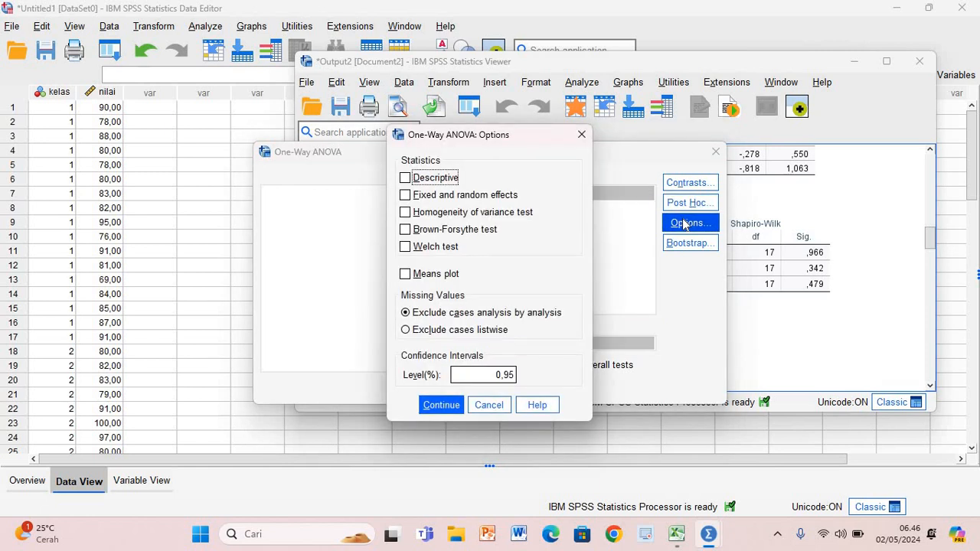
left_click(406, 213)
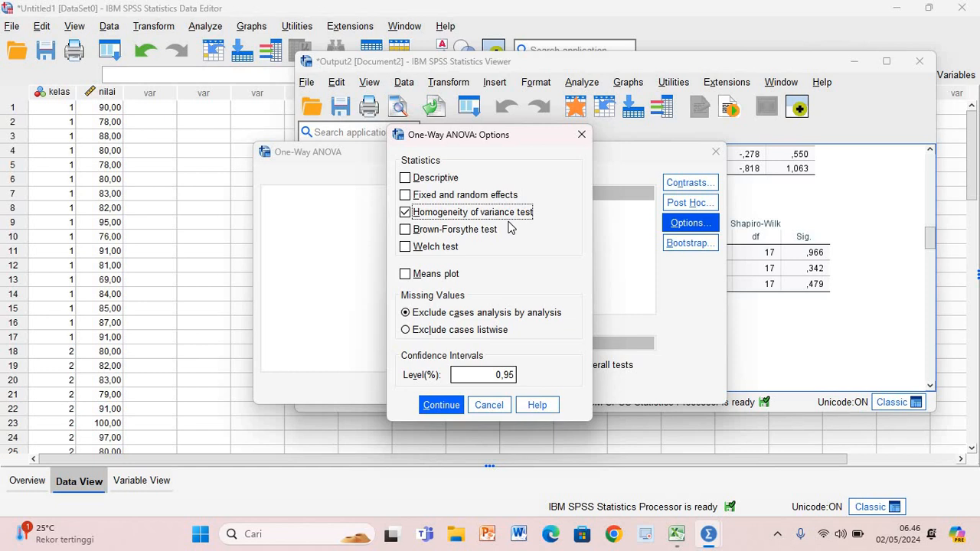
left_click(447, 406)
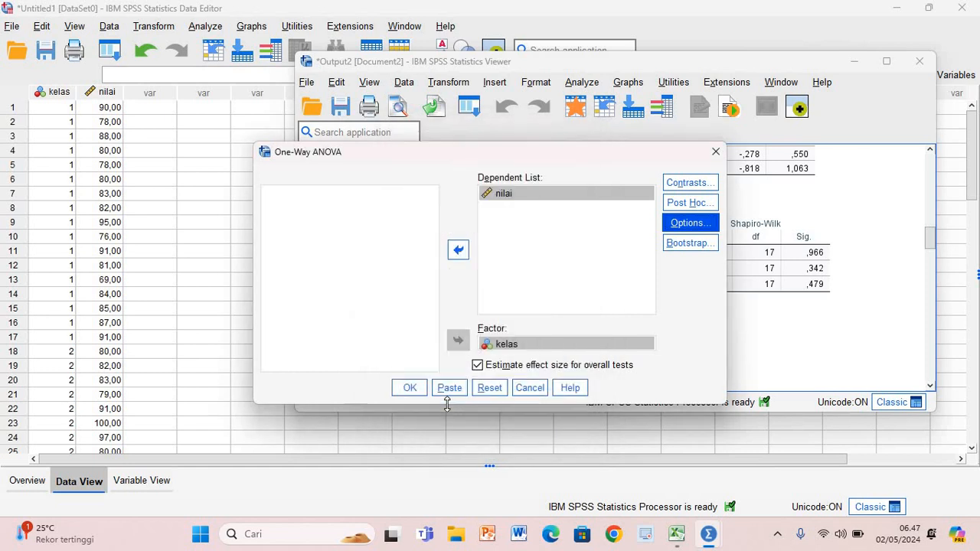
left_click(410, 388)
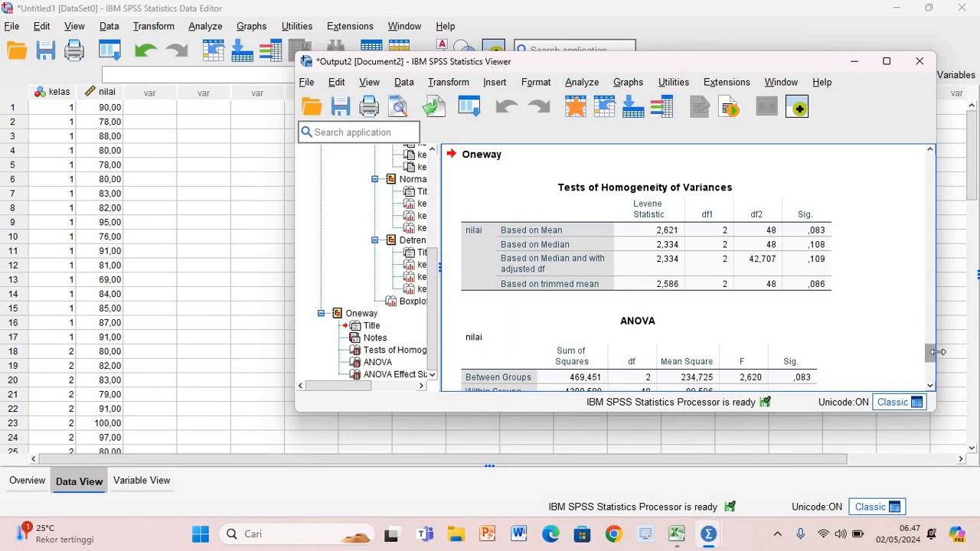
left_click_drag(938, 352, 940, 350)
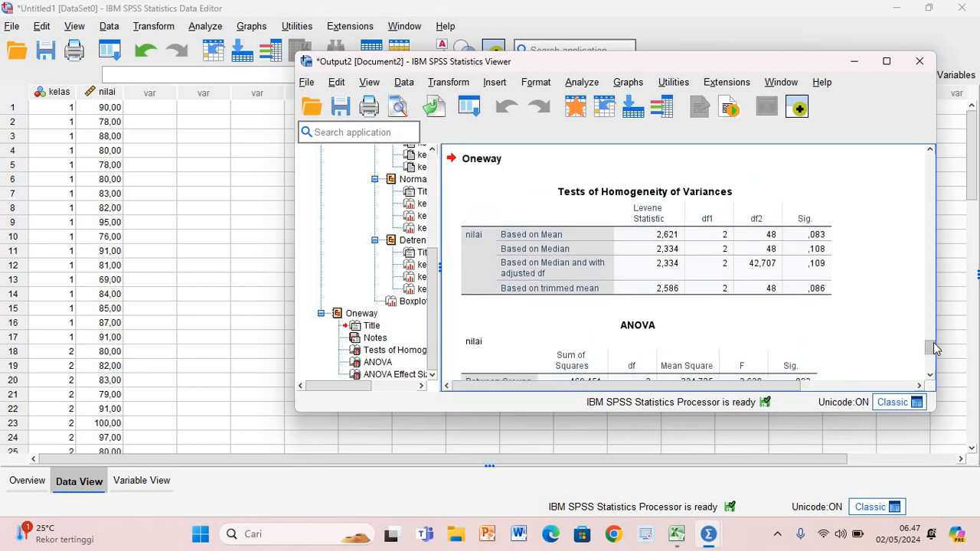
left_click_drag(933, 344, 934, 347)
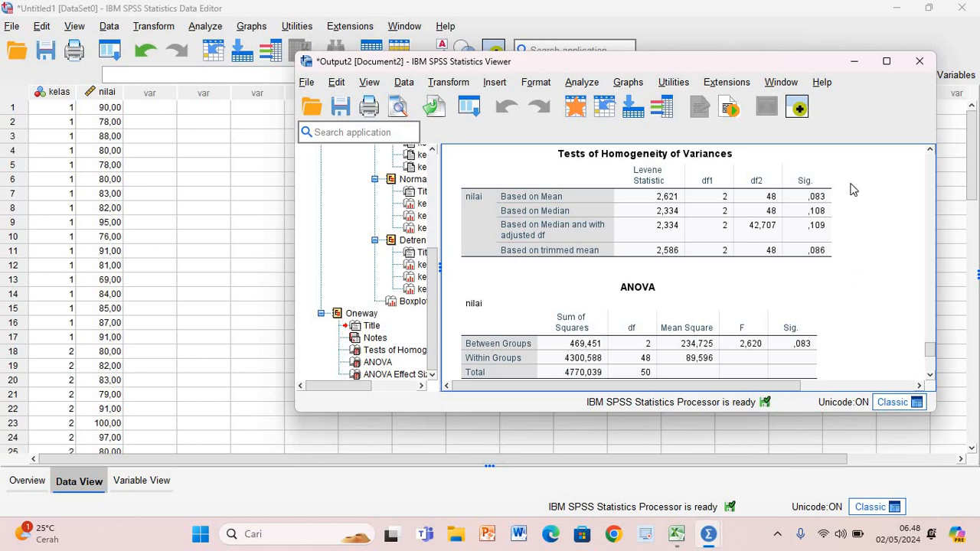
left_click(816, 187)
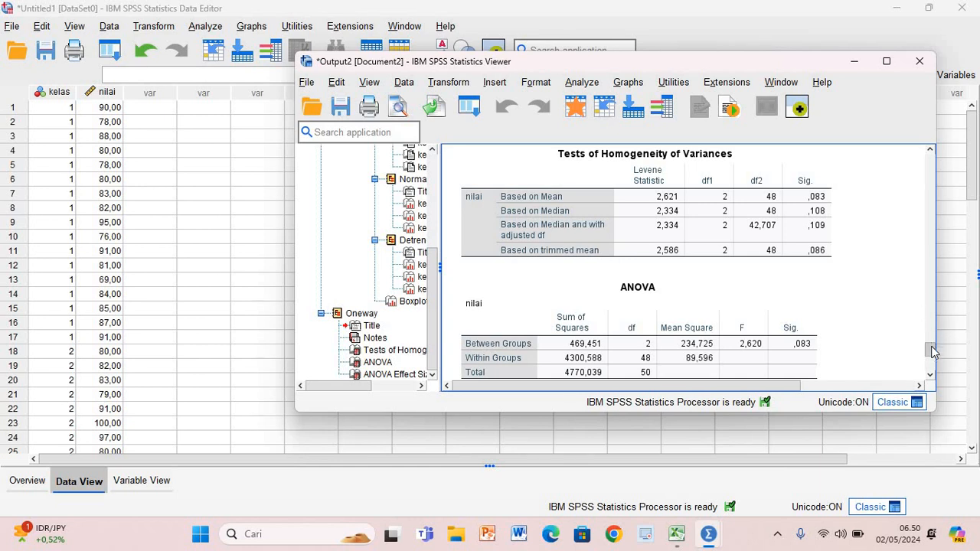
left_click_drag(933, 351, 933, 354)
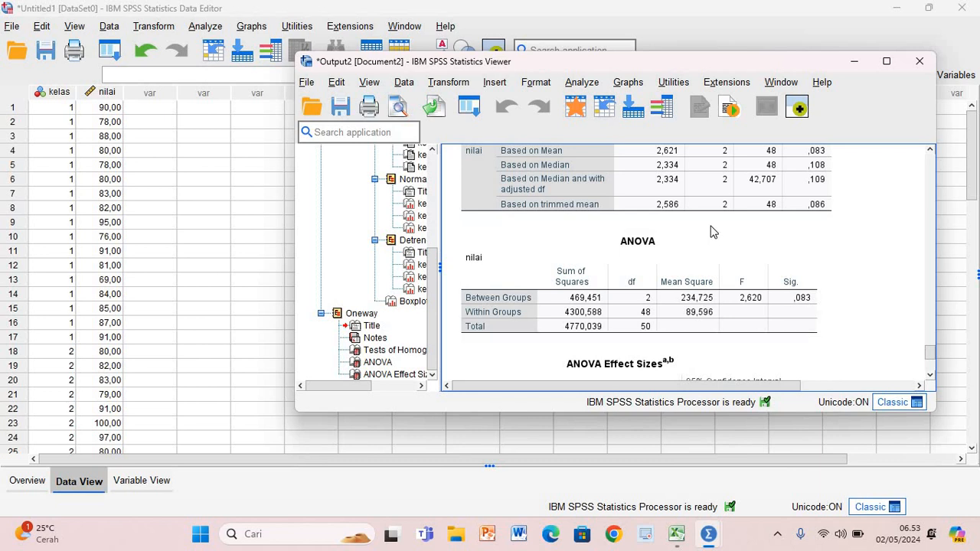
Rerun the One-Way ANOVA of nilai by kelas with the Bonferroni post hoc test and select the Multiple Comparisons table.
left_click(582, 82)
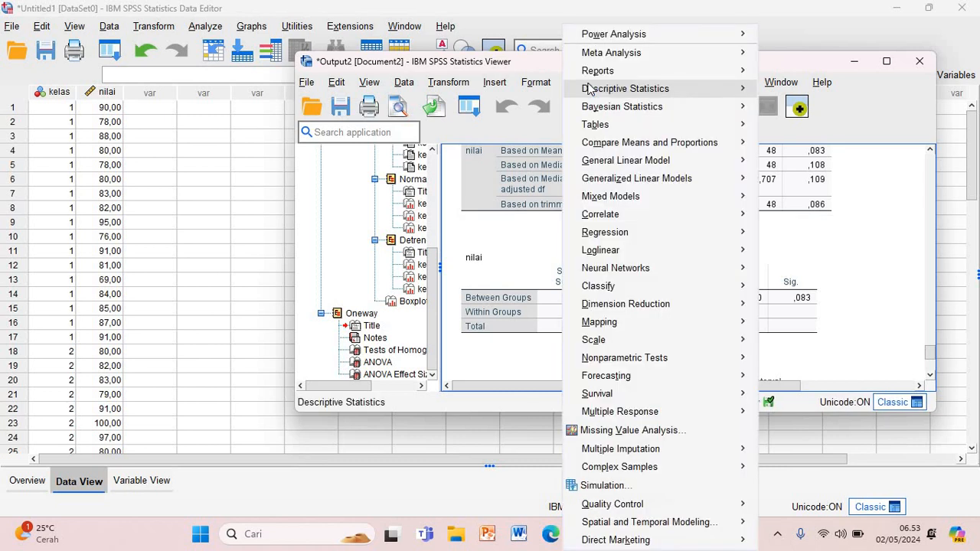
mouse_move(622, 151)
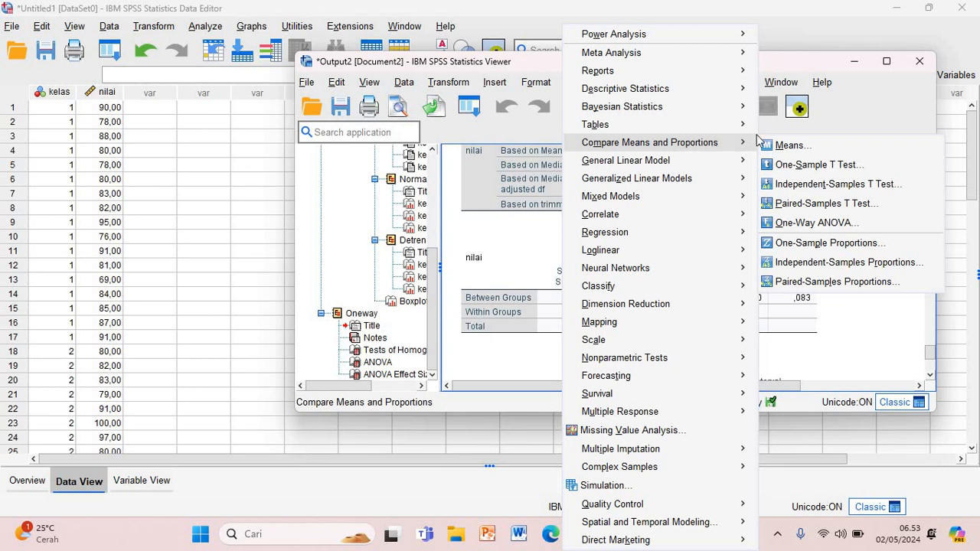
left_click(810, 223)
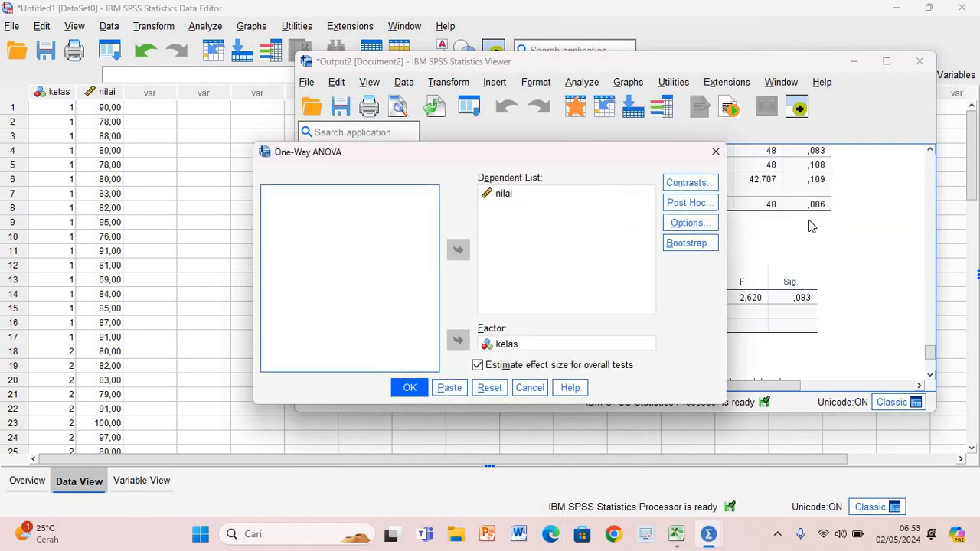
left_click(690, 203)
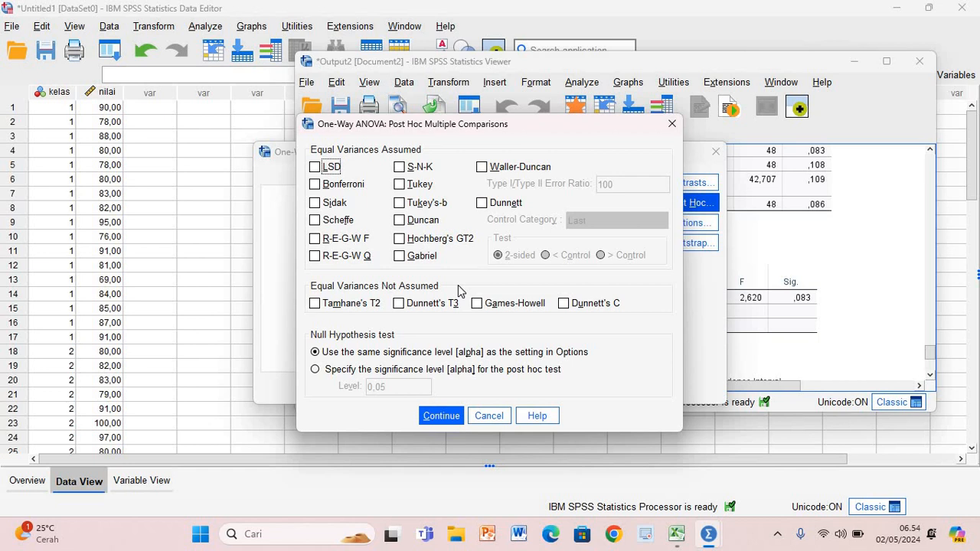
left_click(315, 186)
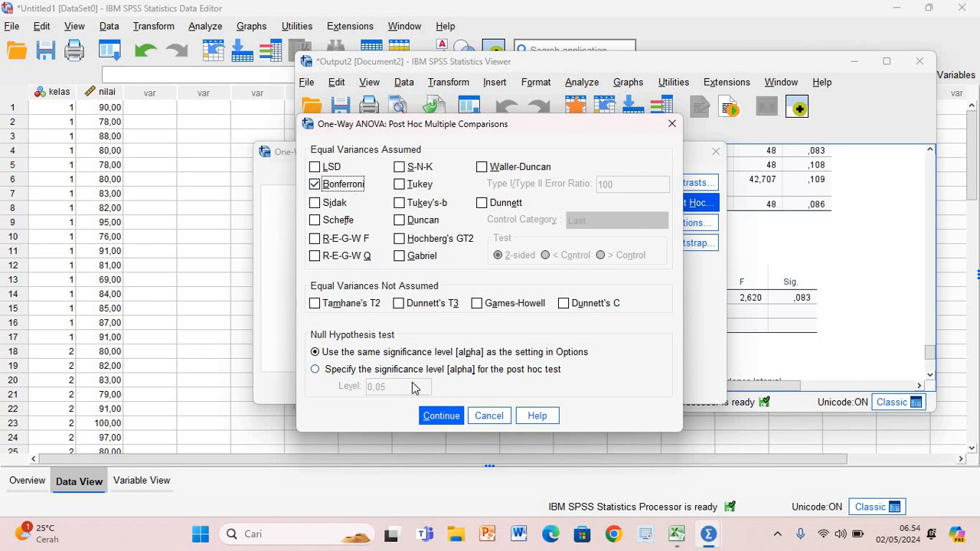
left_click(448, 417)
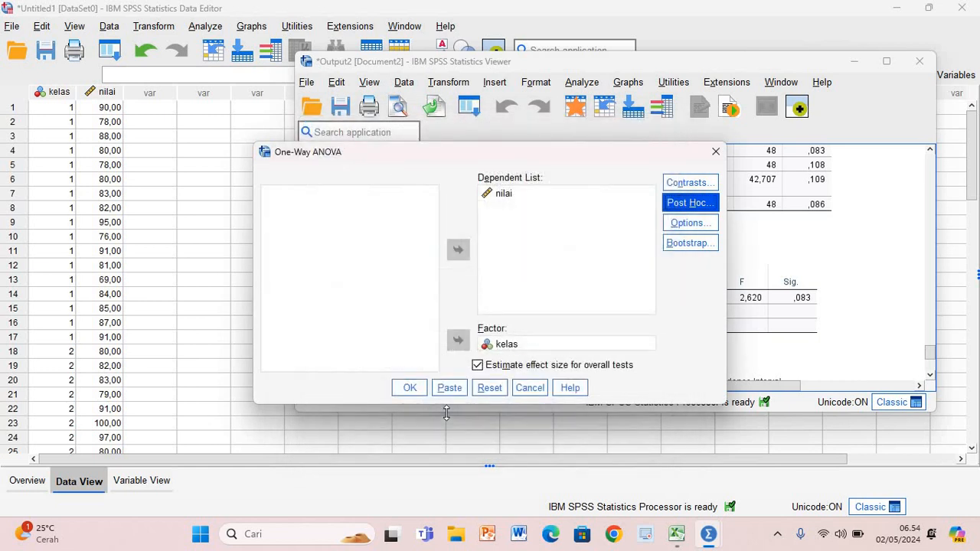
left_click(410, 388)
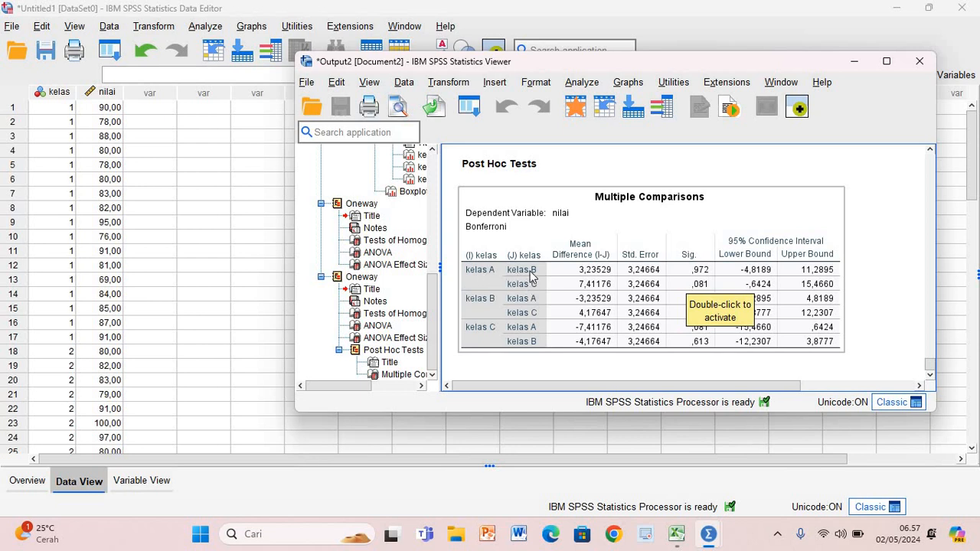
left_click(505, 303)
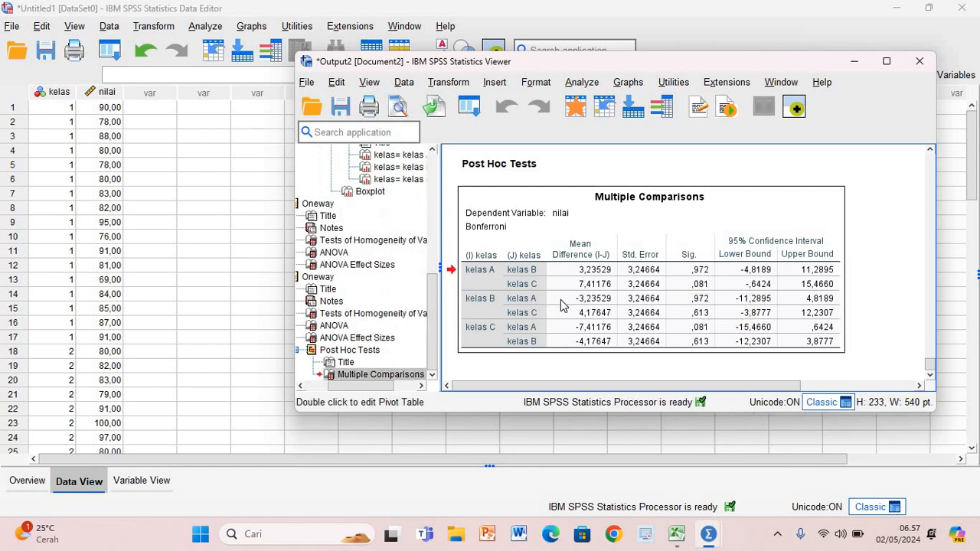